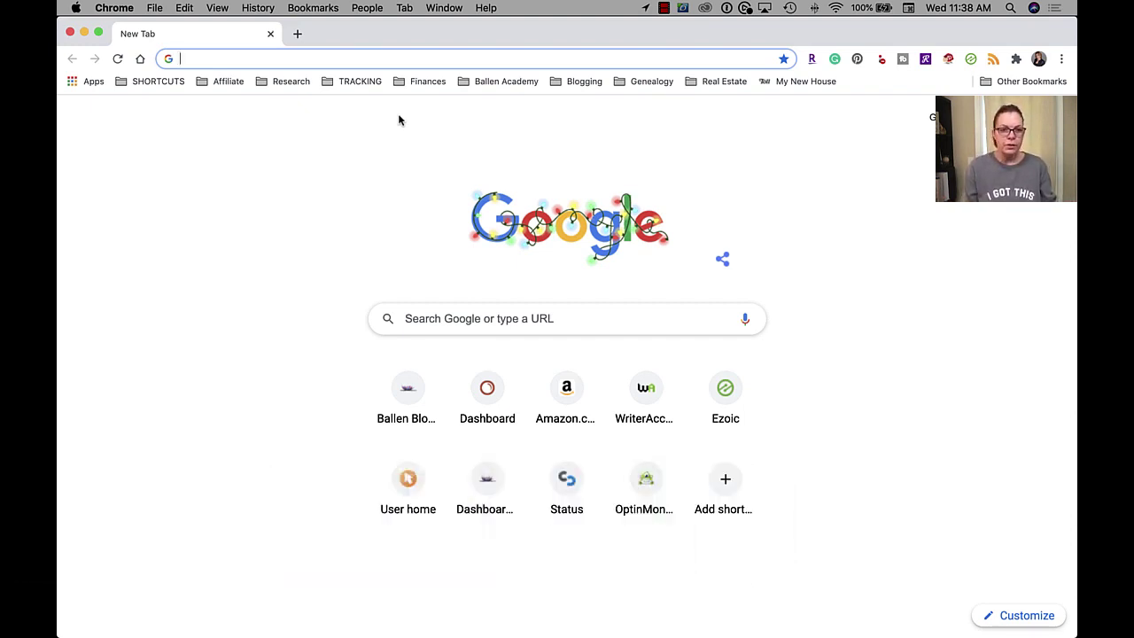
Step: Load the ballenblogger.com homepage from the 'ballen' address-bar suggestion
{"action": "type", "text": "ballen"}
{"action": "key", "text": "Return"}
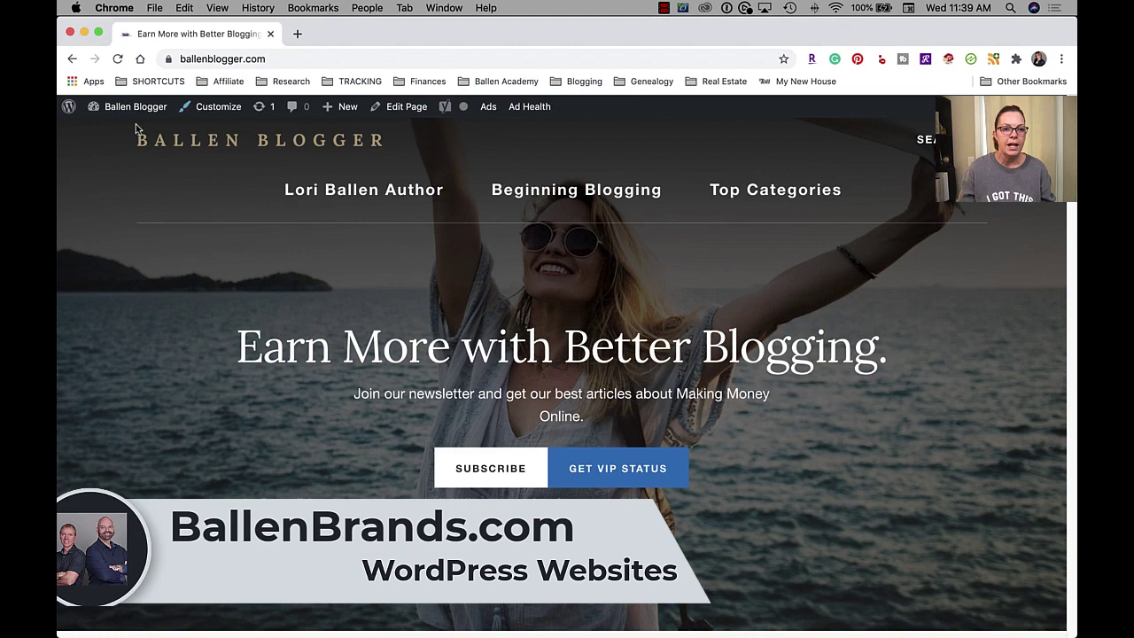
Step: Go to the admin Dashboard and open the WP Word Count statistics page (319,695 words)
{"action": "mouse_move", "coordinate": [127, 112]}
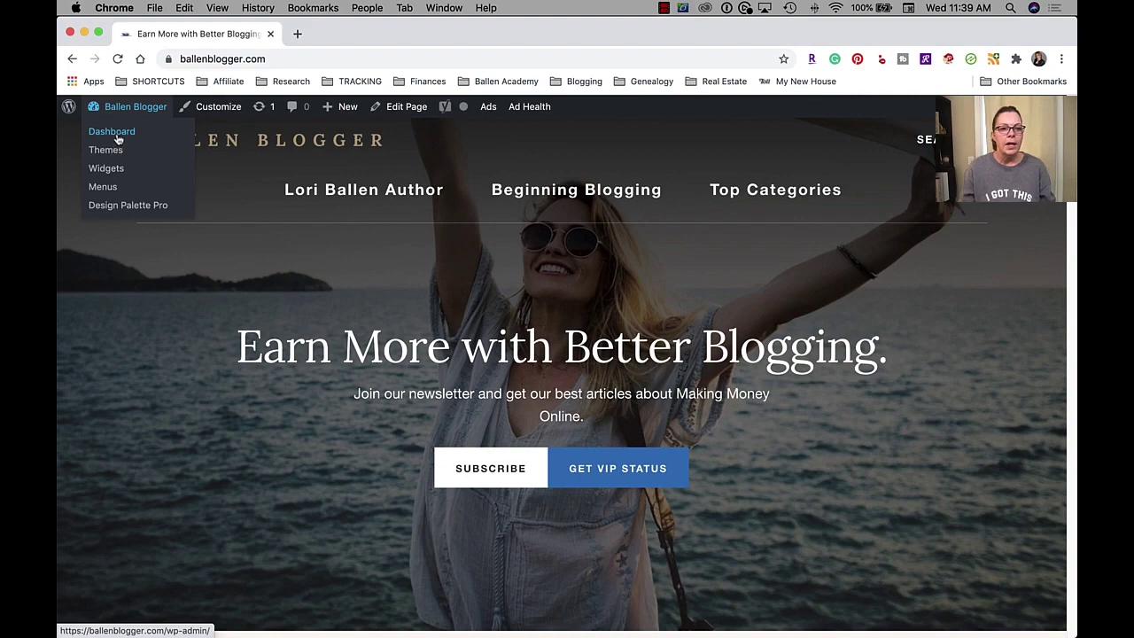
{"action": "left_click", "coordinate": [113, 137]}
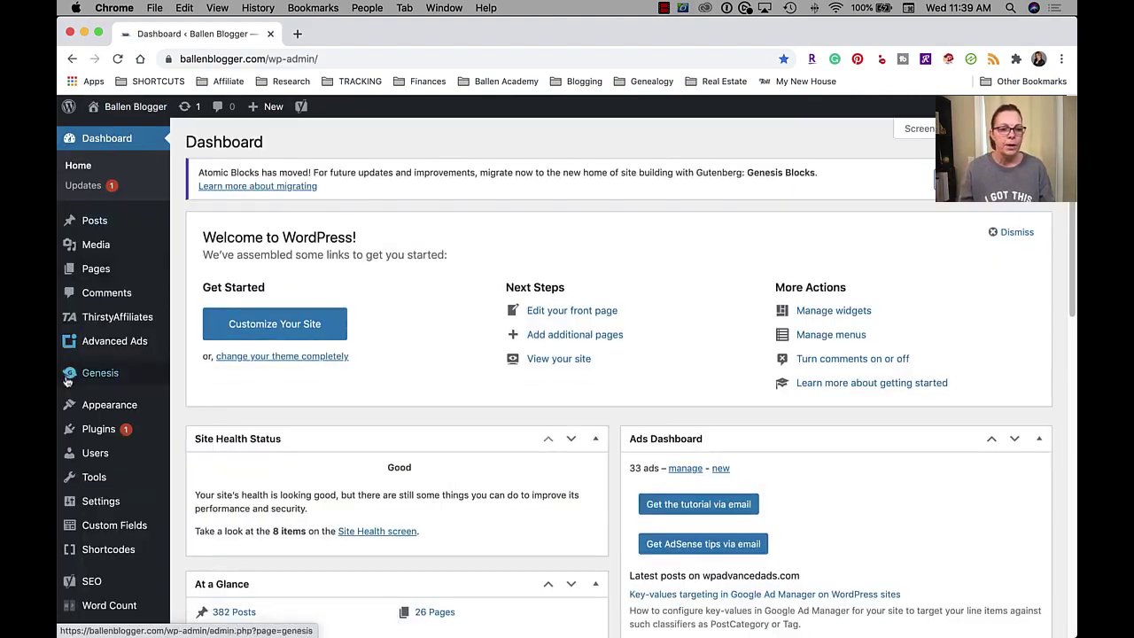
{"action": "scroll", "coordinate": [106, 430], "scroll_direction": "down", "scroll_amount": 3}
{"action": "mouse_move", "coordinate": [111, 327]}
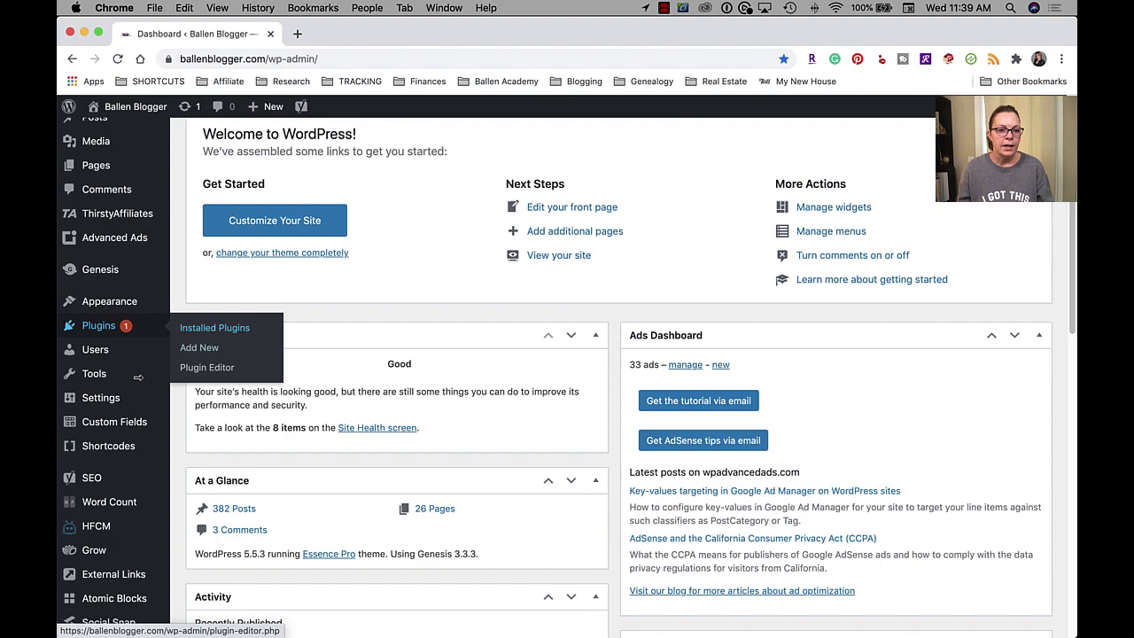
{"action": "scroll", "coordinate": [101, 471], "scroll_direction": "down", "scroll_amount": 5}
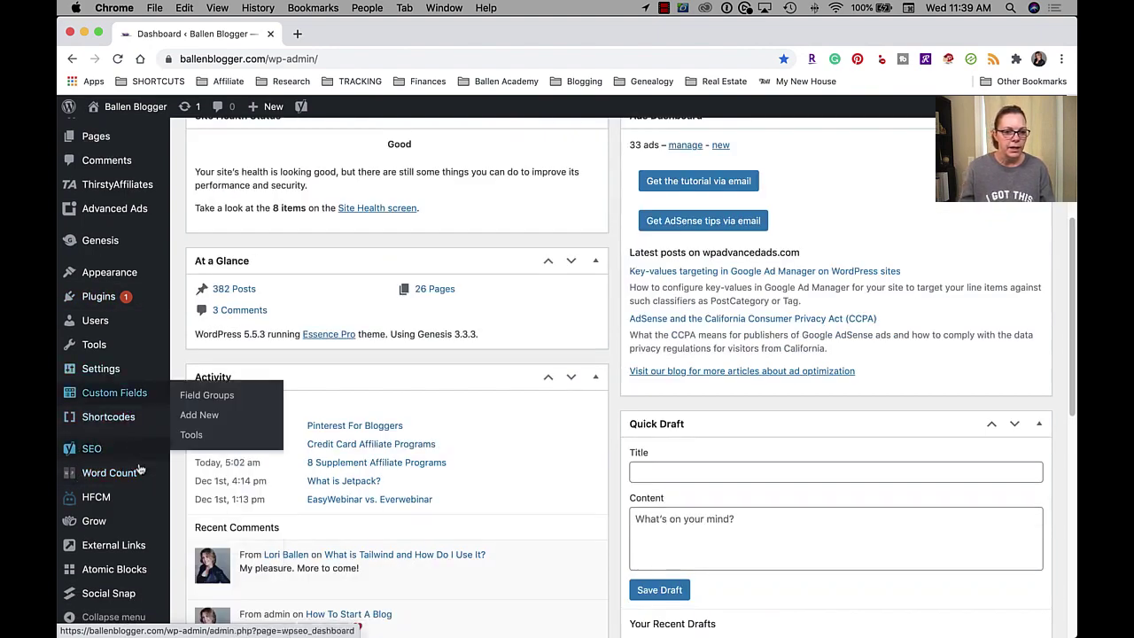
{"action": "mouse_move", "coordinate": [125, 475]}
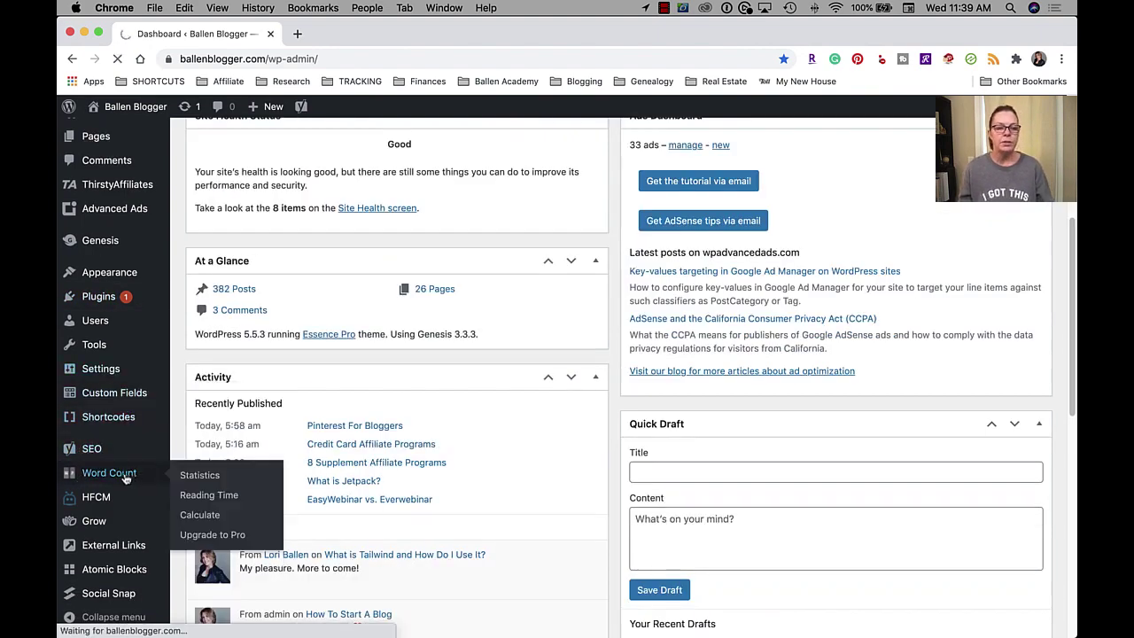
{"action": "left_click", "coordinate": [126, 477]}
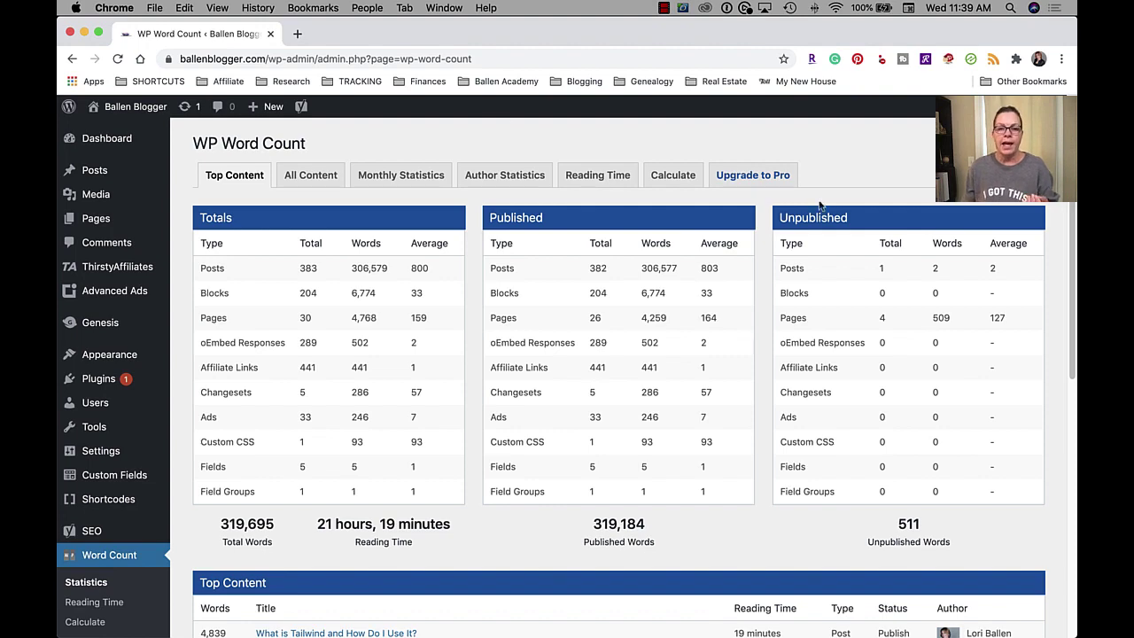
Step: Switch to the Upgrade to Pro tab and look over the Pro feature list
{"action": "left_click", "coordinate": [753, 176]}
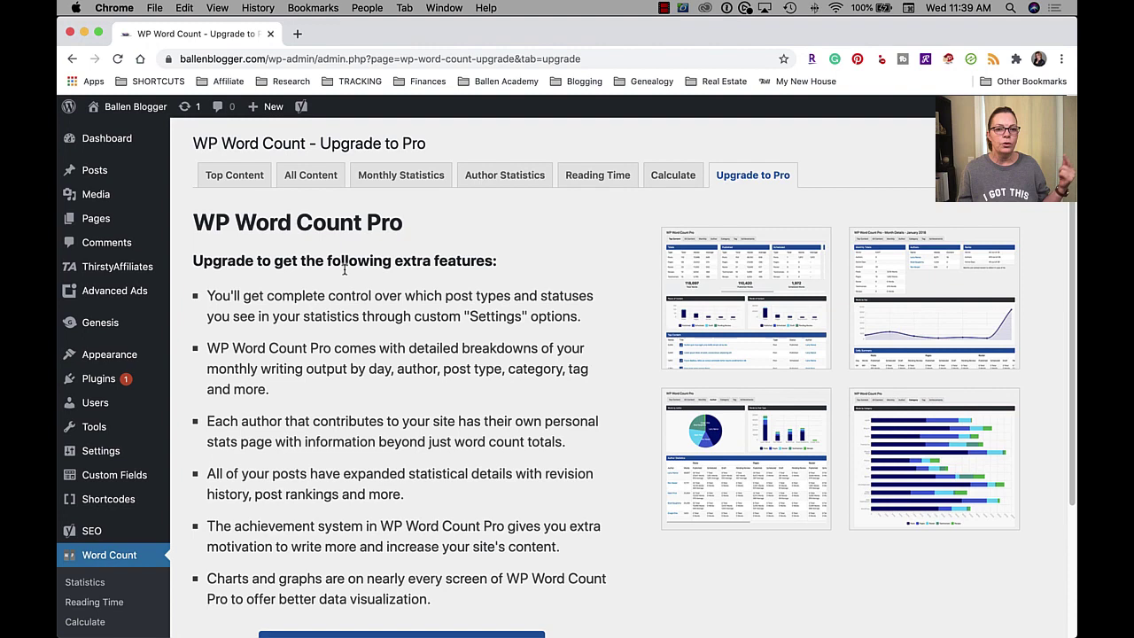
{"action": "scroll", "coordinate": [345, 269], "scroll_direction": "down", "scroll_amount": 5}
{"action": "scroll", "coordinate": [344, 270], "scroll_direction": "up", "scroll_amount": 5}
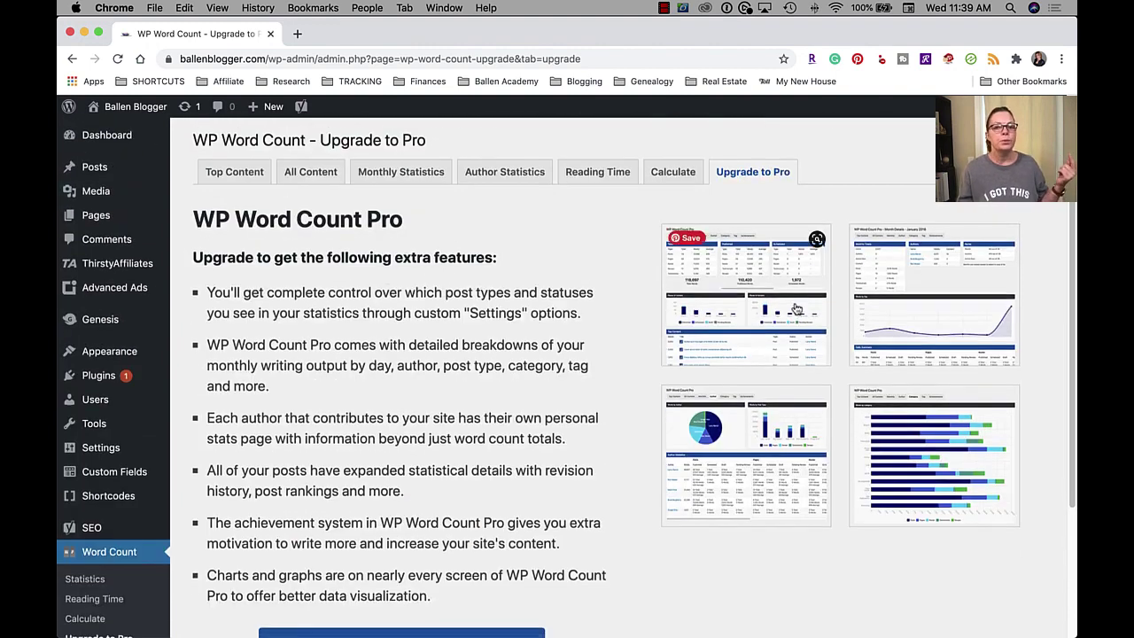
{"action": "scroll", "coordinate": [840, 407], "scroll_direction": "down", "scroll_amount": 1}
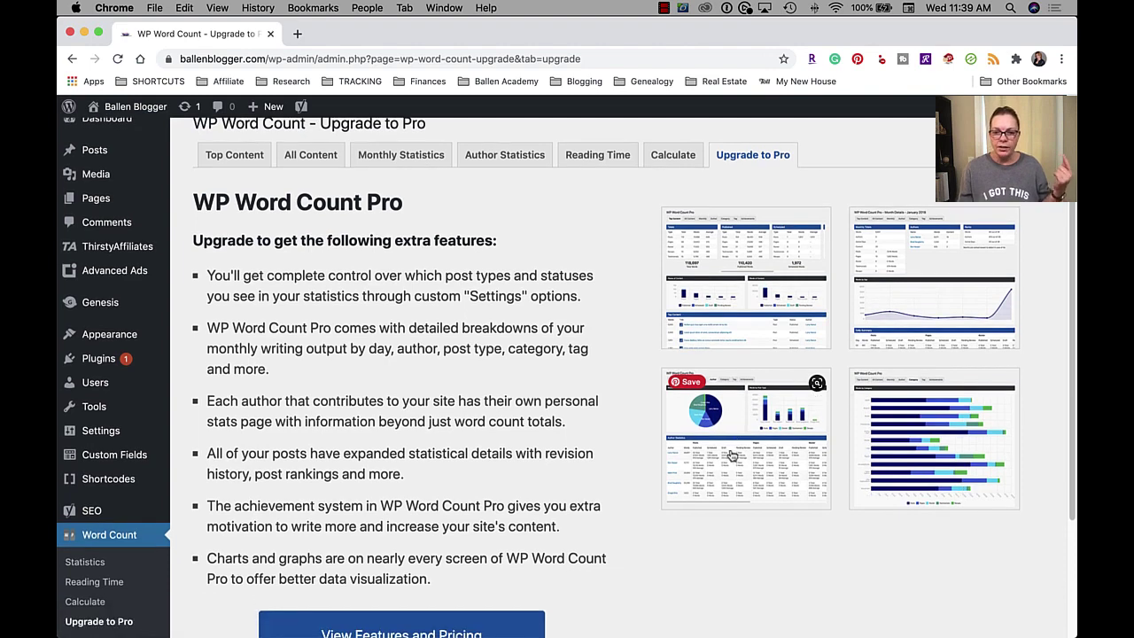
Step: View a Pro screenshot on the plugin's website, then close that tab
{"action": "left_click", "coordinate": [915, 450]}
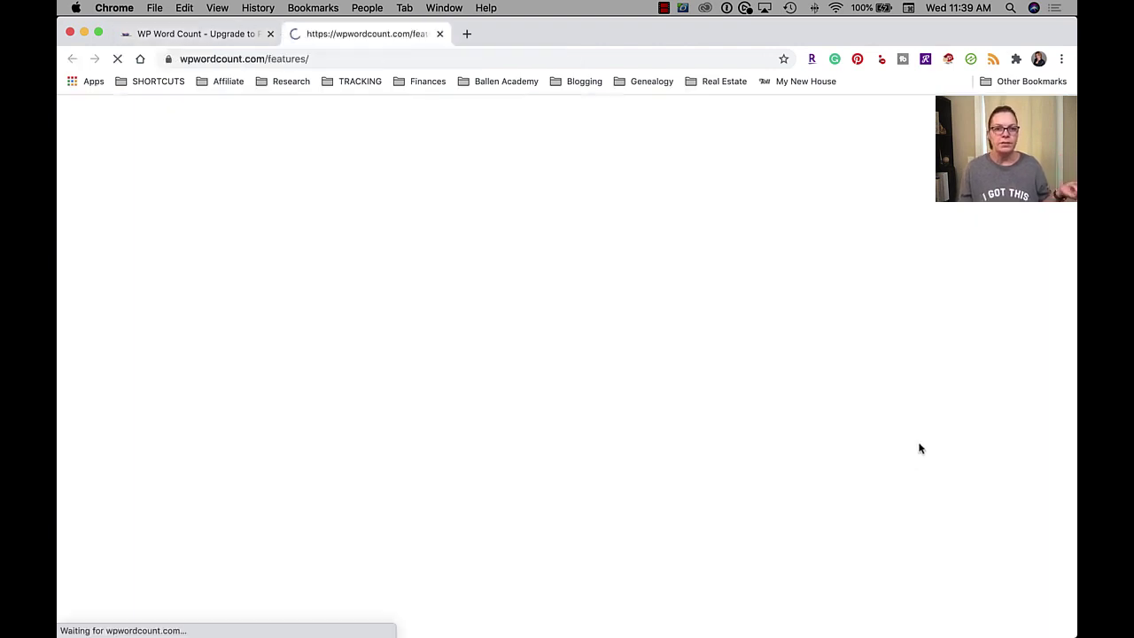
{"action": "scroll", "coordinate": [674, 436], "scroll_direction": "down", "scroll_amount": 3}
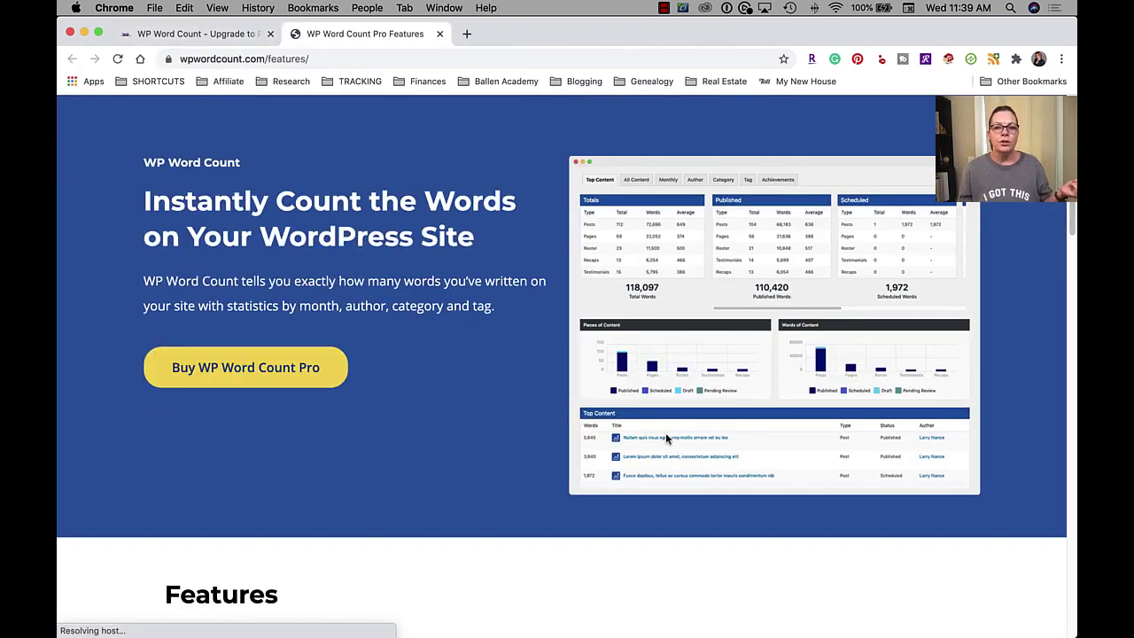
{"action": "left_click", "coordinate": [440, 34]}
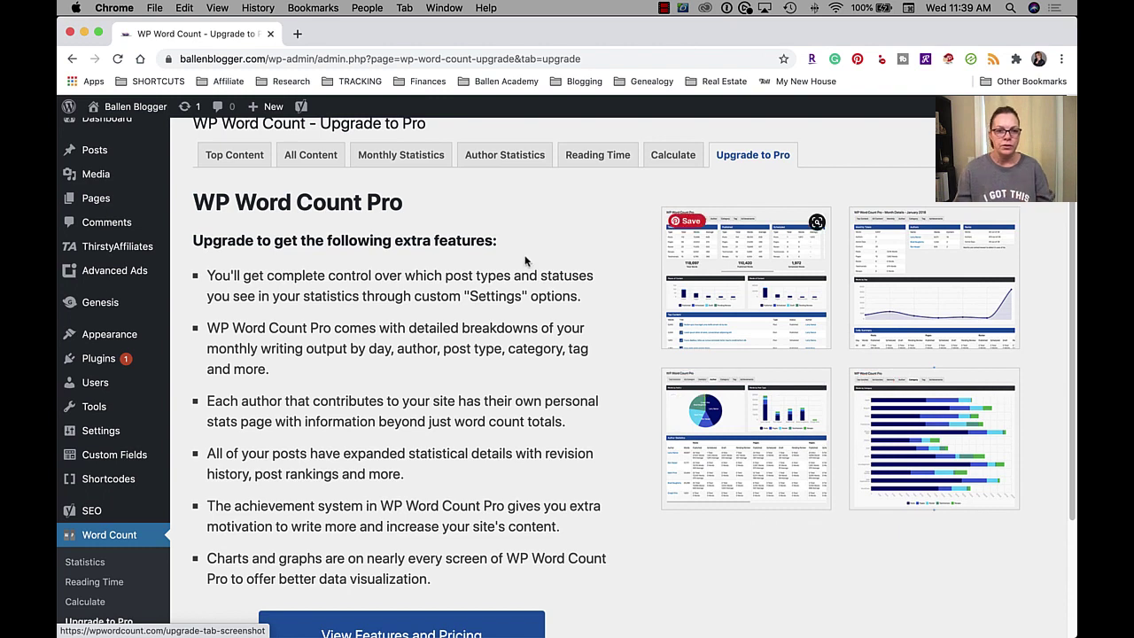
Step: Switch to the Calculate tab with its all-content and date-range counting options
{"action": "scroll", "coordinate": [475, 247], "scroll_direction": "up", "scroll_amount": 1}
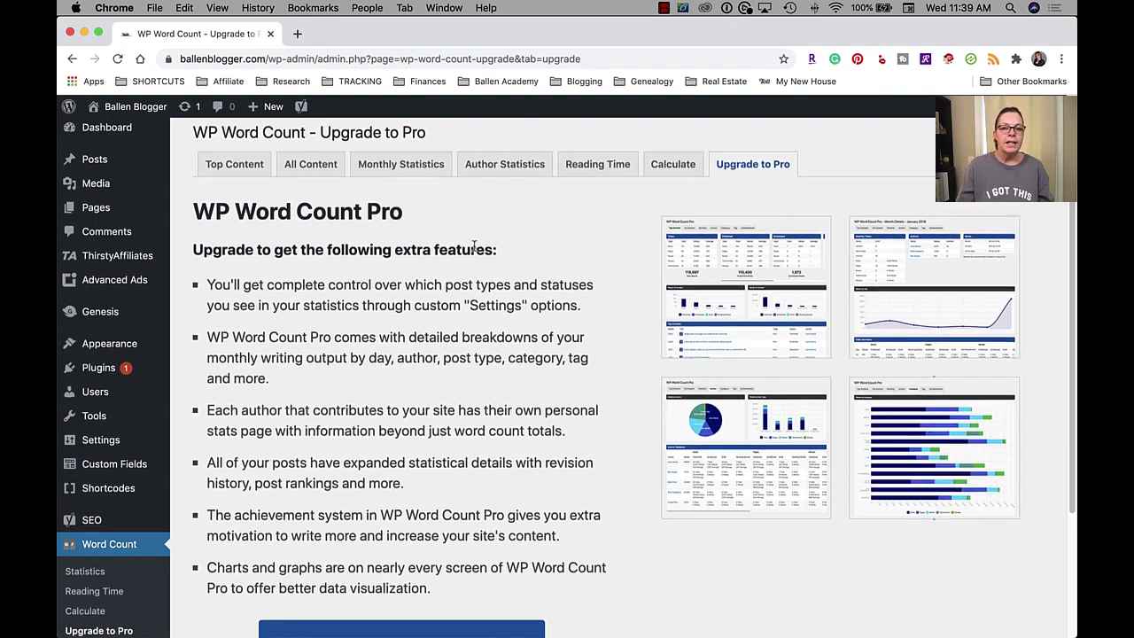
{"action": "left_click", "coordinate": [673, 171]}
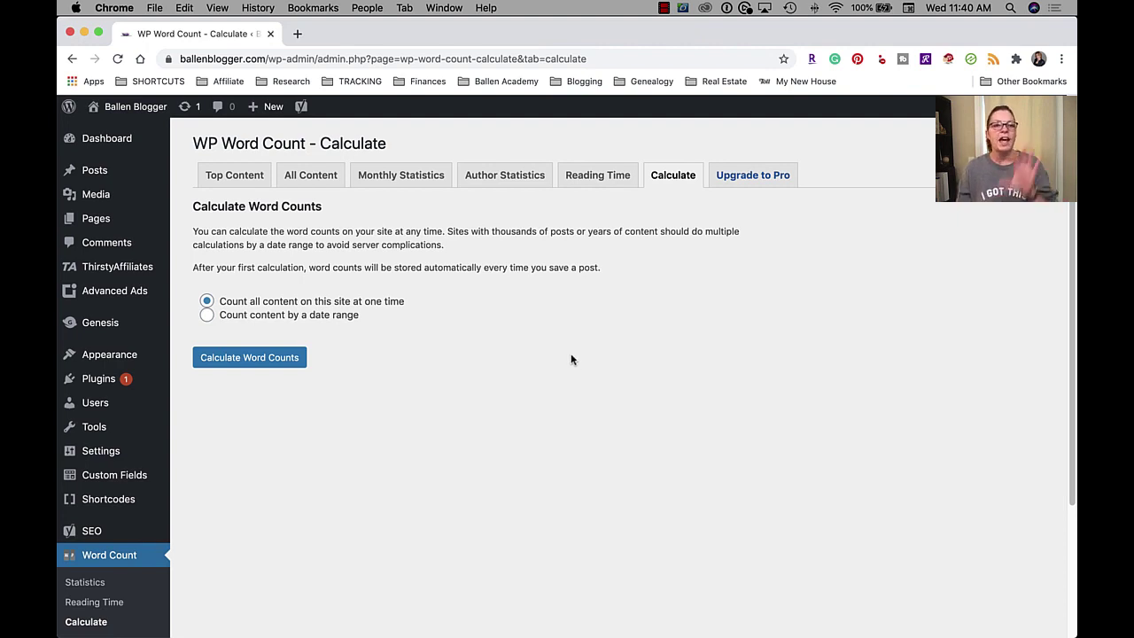
{"action": "mouse_move", "coordinate": [97, 380]}
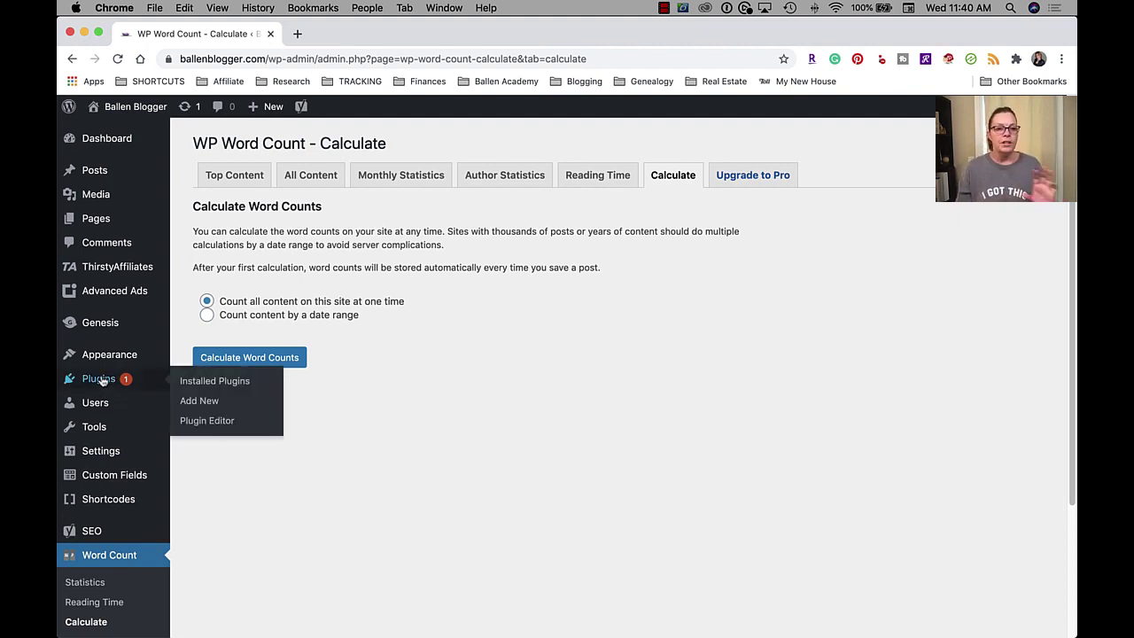
Step: Go to Add New plugins and reveal the Upload Plugin .zip form
{"action": "left_click", "coordinate": [202, 407]}
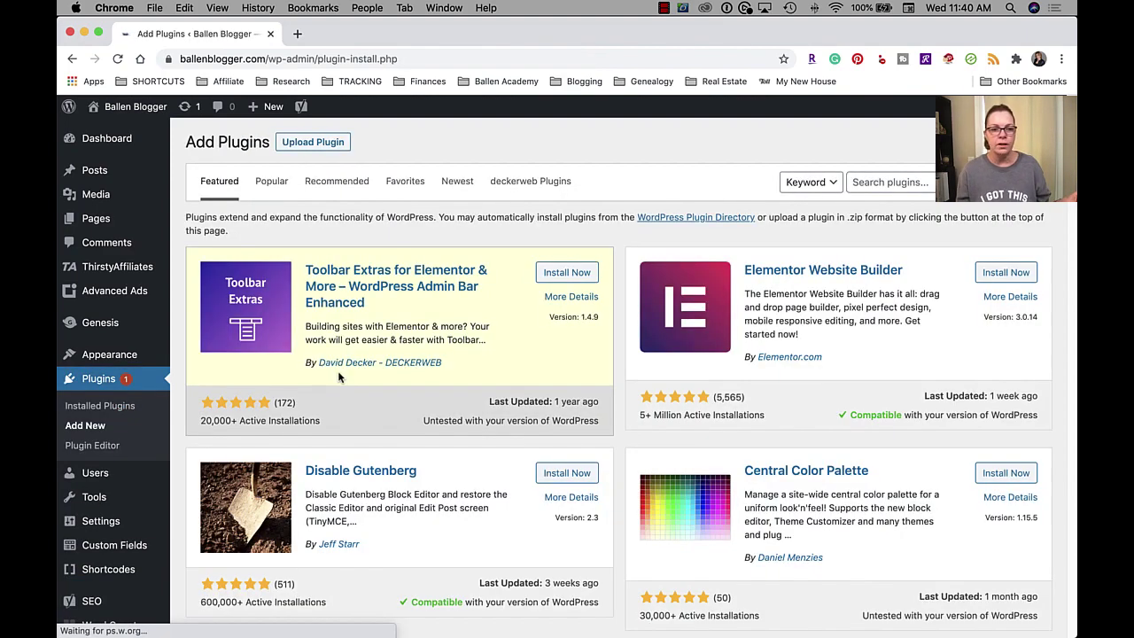
{"action": "left_click", "coordinate": [314, 145]}
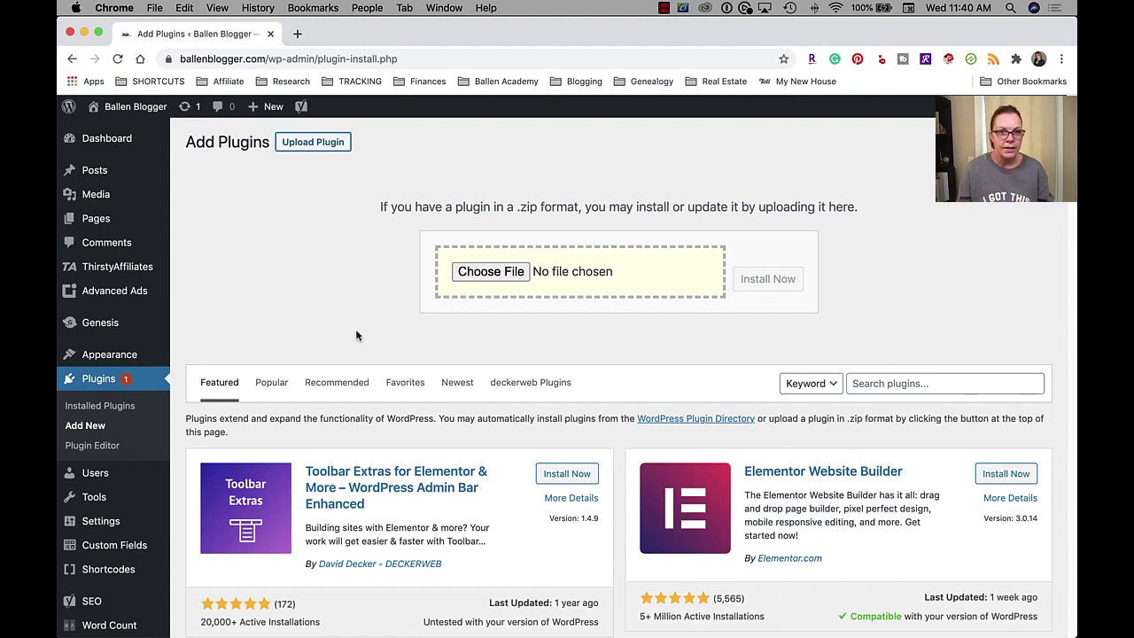
{"action": "scroll", "coordinate": [133, 396], "scroll_direction": "down", "scroll_amount": 3}
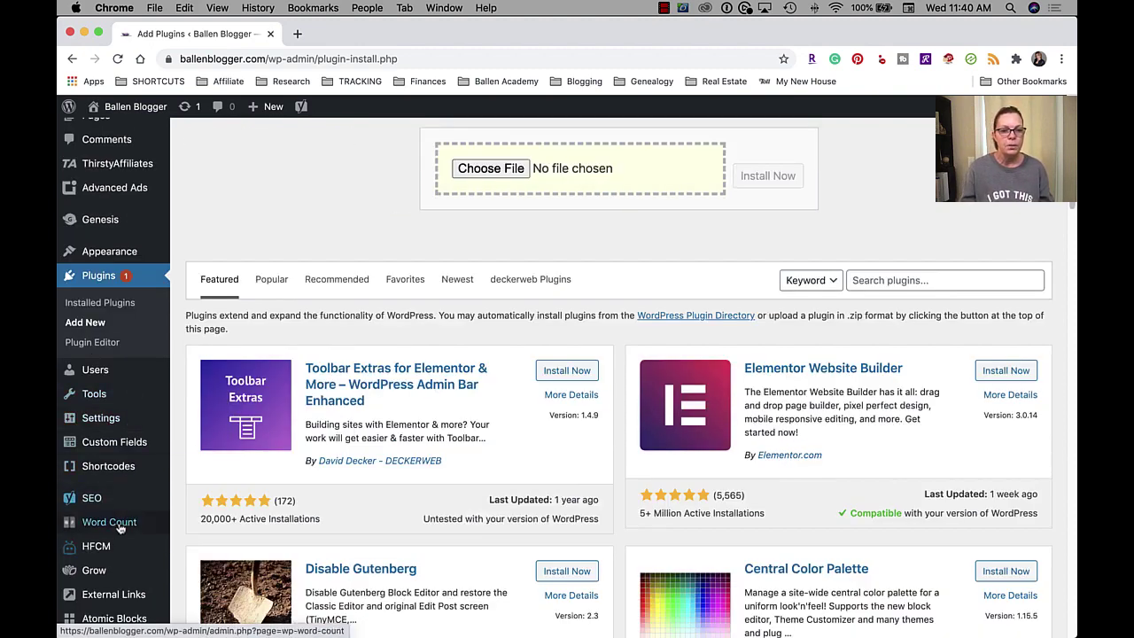
{"action": "scroll", "coordinate": [120, 496], "scroll_direction": "down", "scroll_amount": 3}
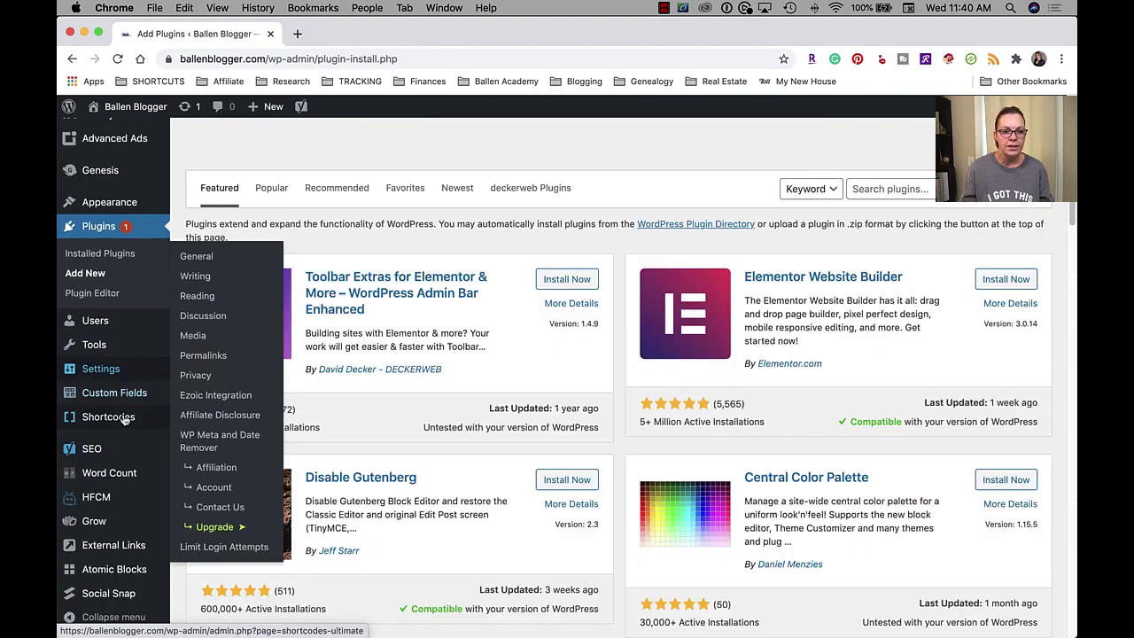
Step: Return to Word Count, go to Calculate, and show the All Content word-count tables
{"action": "left_click", "coordinate": [109, 473]}
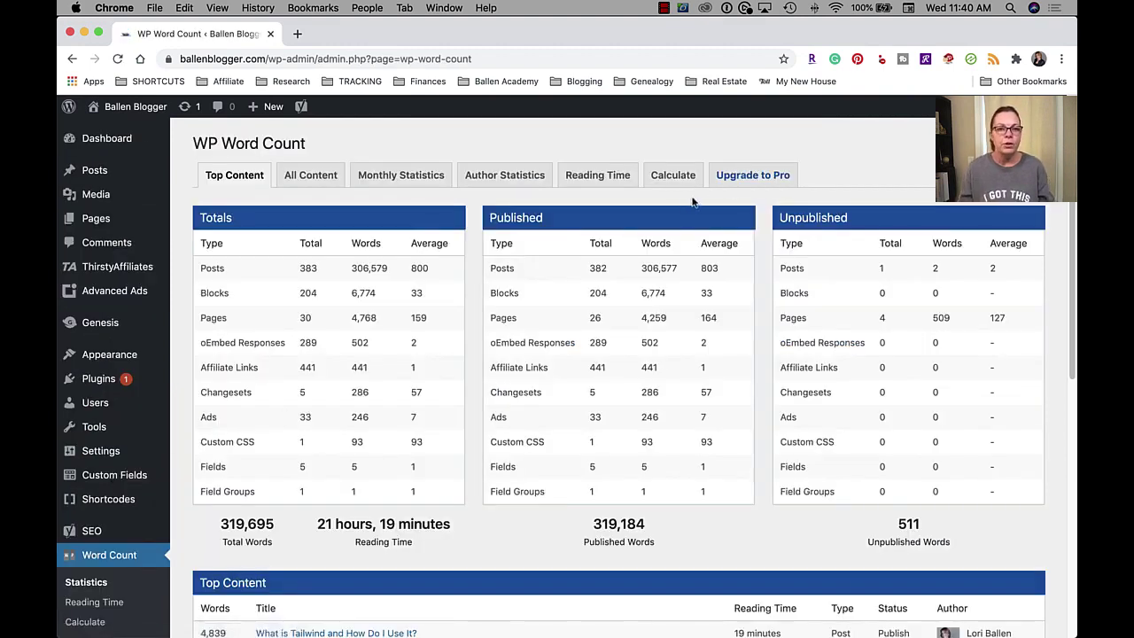
{"action": "left_click", "coordinate": [677, 176]}
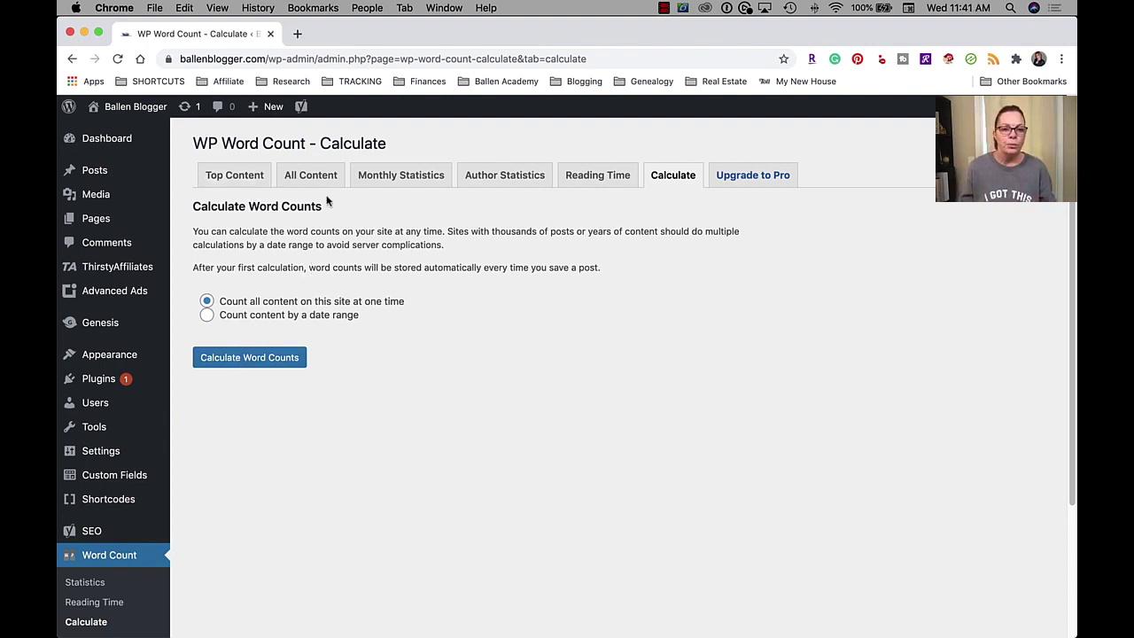
{"action": "left_click", "coordinate": [298, 177]}
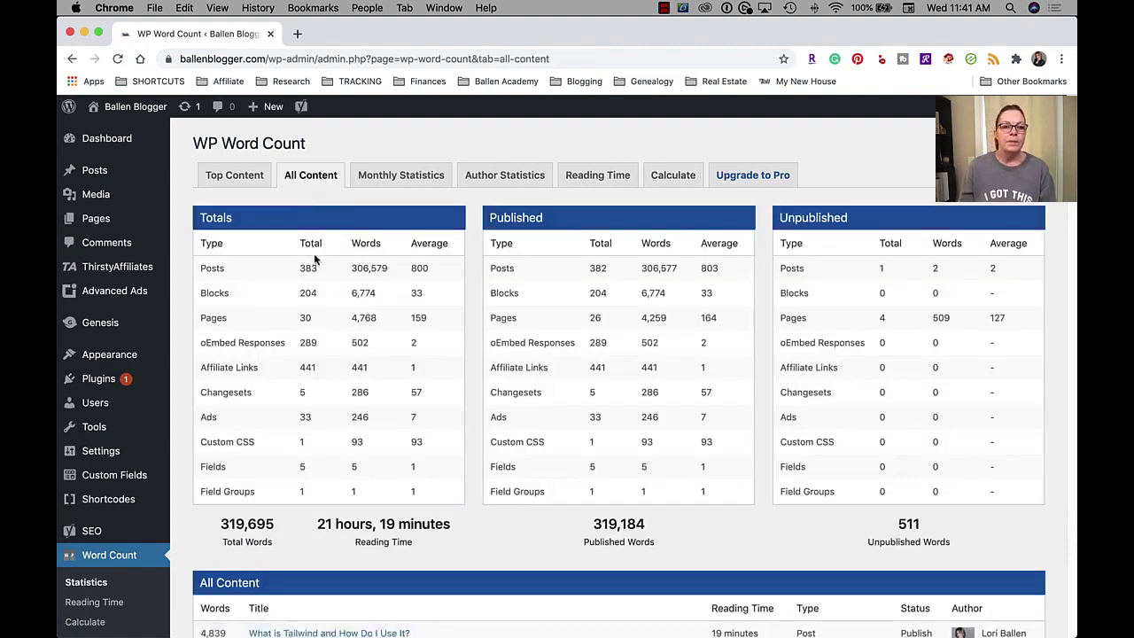
{"action": "scroll", "coordinate": [331, 298], "scroll_direction": "down", "scroll_amount": 5}
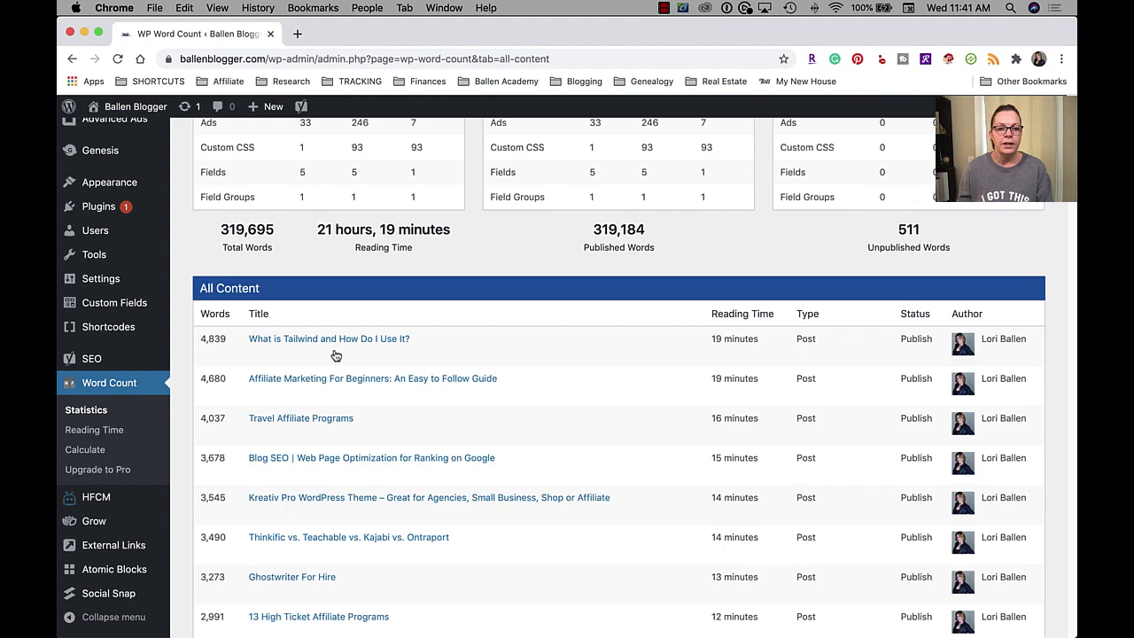
{"action": "scroll", "coordinate": [442, 577], "scroll_direction": "up", "scroll_amount": 5}
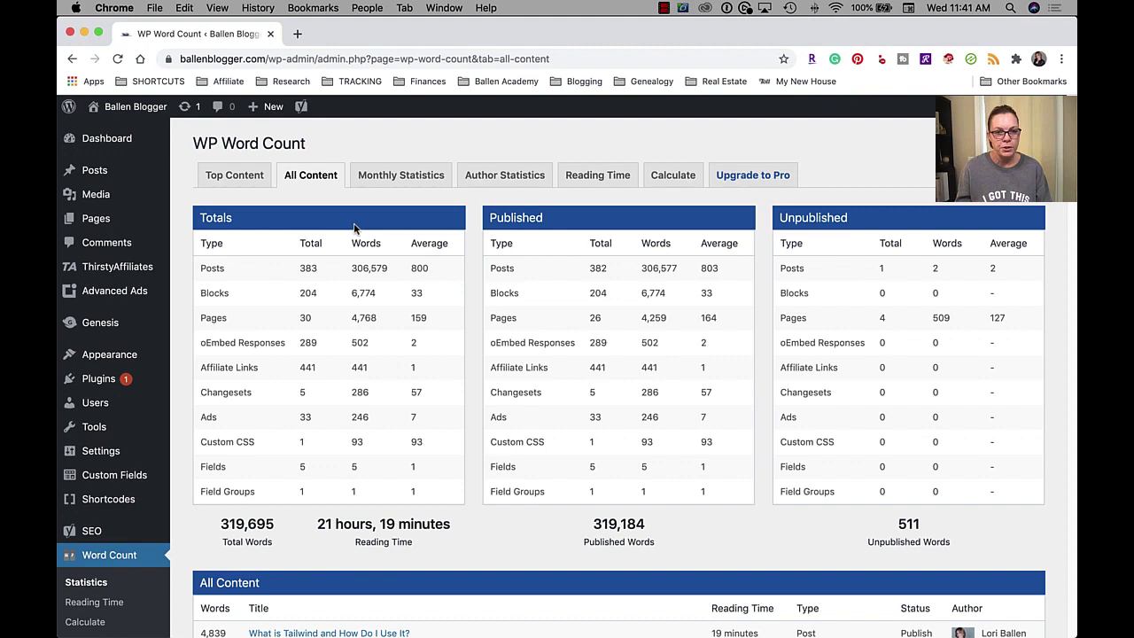
Step: Show Monthly Statistics and scroll down to the oldest rows, 2017-04 and 2010-08
{"action": "left_click", "coordinate": [387, 180]}
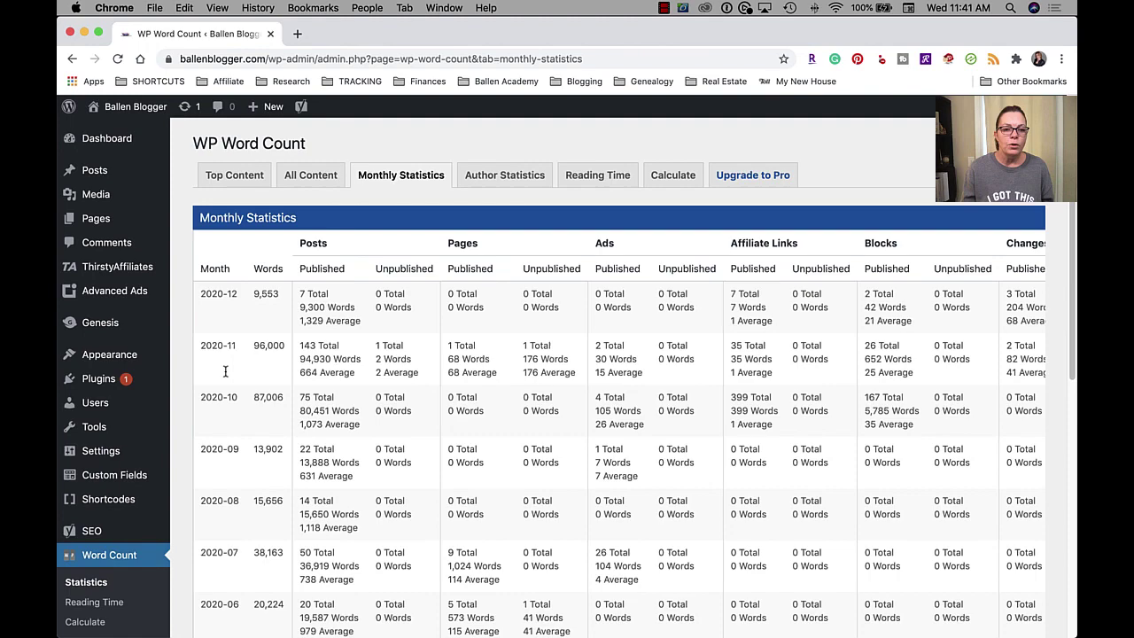
{"action": "scroll", "coordinate": [314, 394], "scroll_direction": "down", "scroll_amount": 1}
{"action": "scroll", "coordinate": [314, 395], "scroll_direction": "down", "scroll_amount": 3}
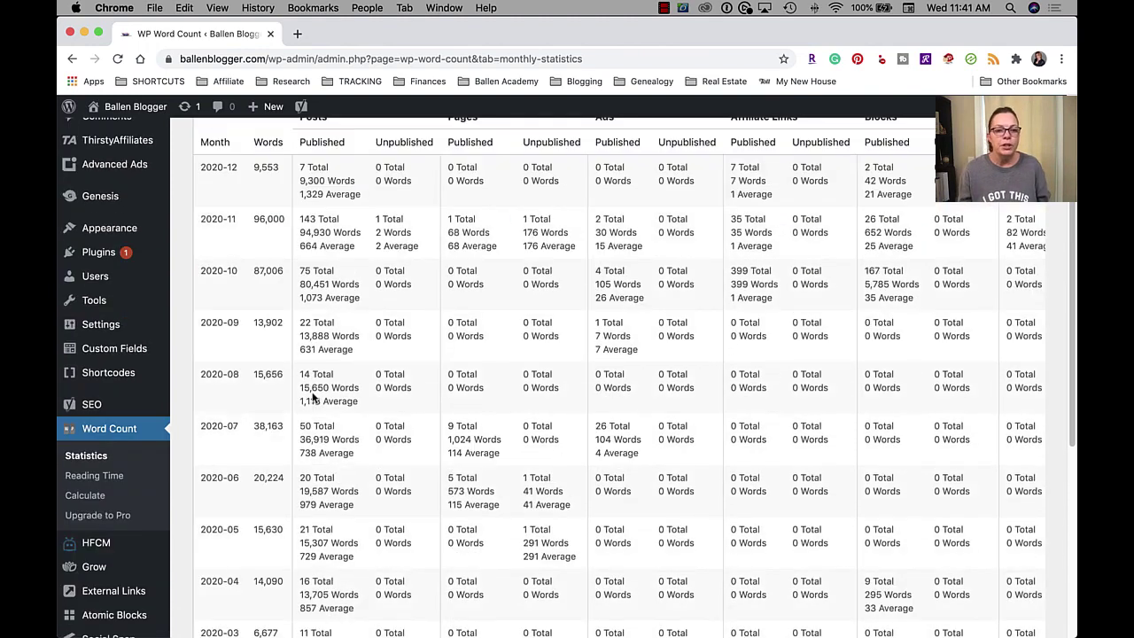
{"action": "scroll", "coordinate": [313, 397], "scroll_direction": "down", "scroll_amount": 5}
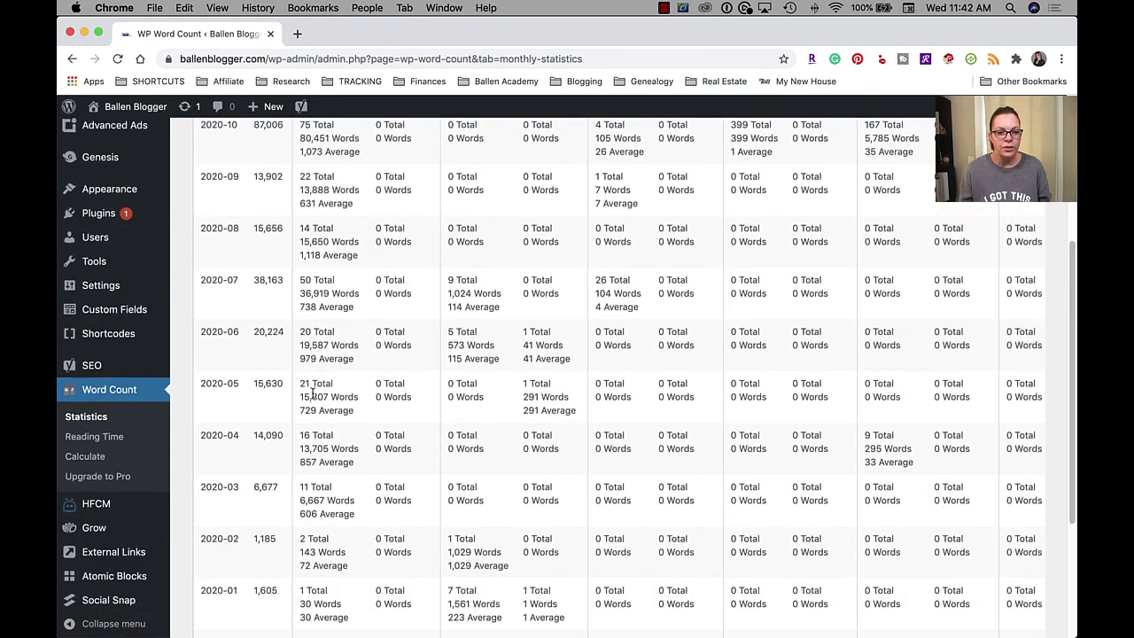
{"action": "scroll", "coordinate": [312, 395], "scroll_direction": "up", "scroll_amount": 1}
{"action": "scroll", "coordinate": [312, 394], "scroll_direction": "down", "scroll_amount": 1}
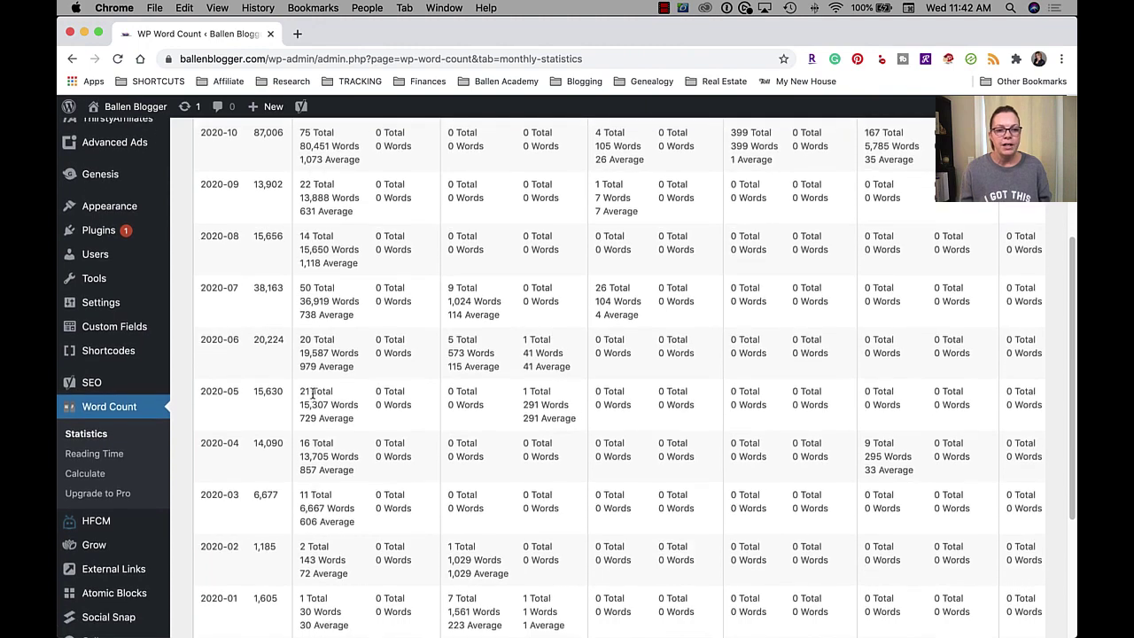
{"action": "scroll", "coordinate": [319, 614], "scroll_direction": "down", "scroll_amount": 3}
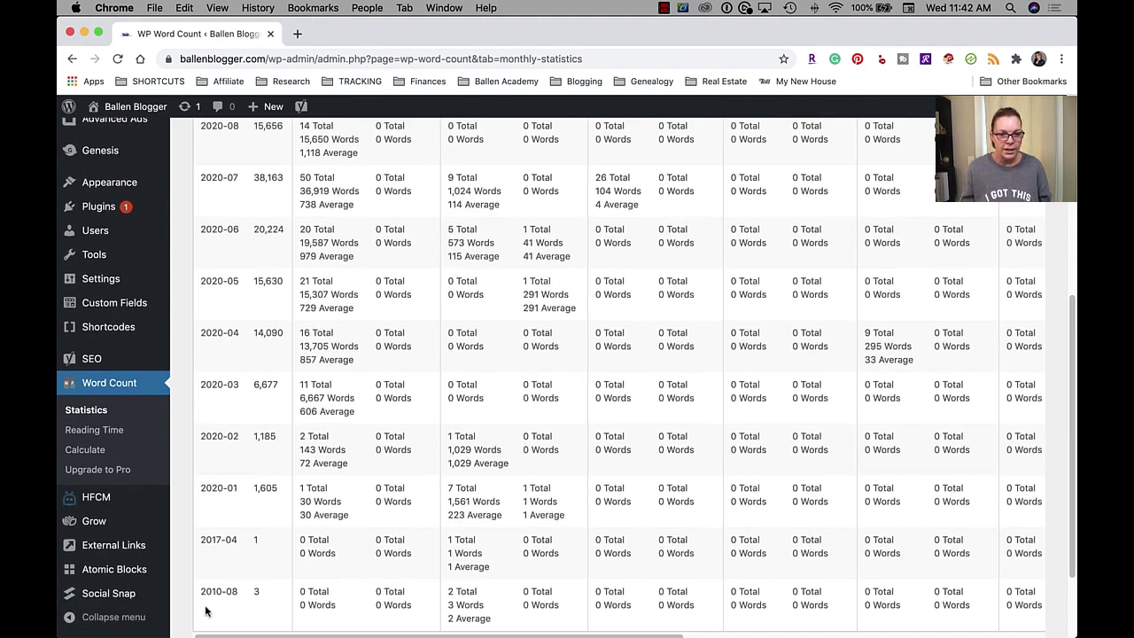
{"action": "scroll", "coordinate": [221, 602], "scroll_direction": "up", "scroll_amount": 2}
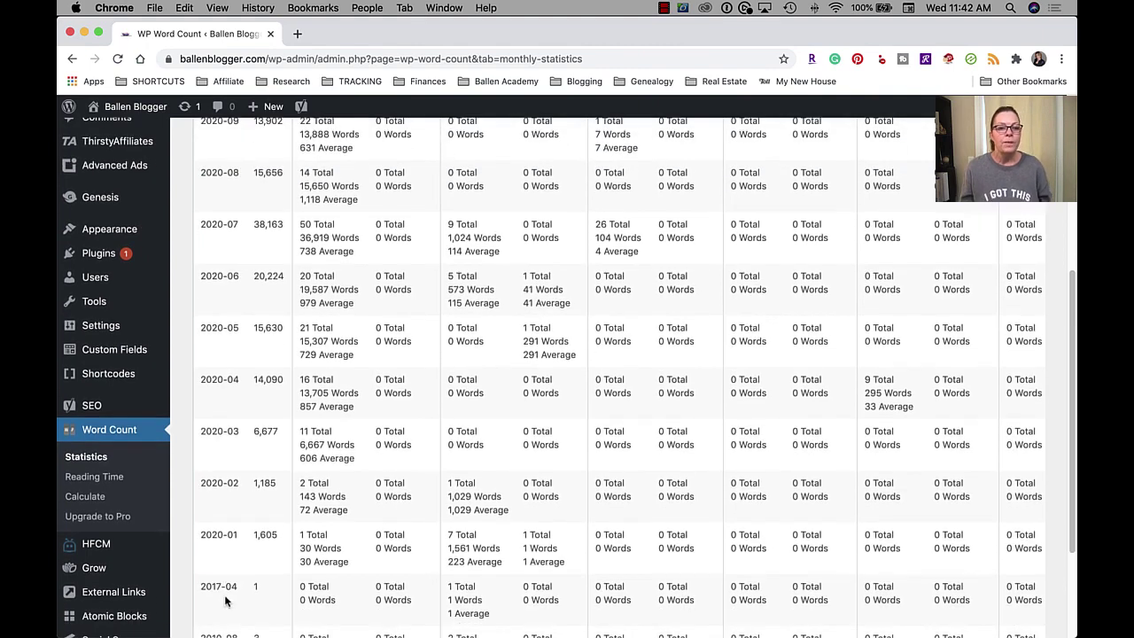
{"action": "scroll", "coordinate": [228, 567], "scroll_direction": "up", "scroll_amount": 2}
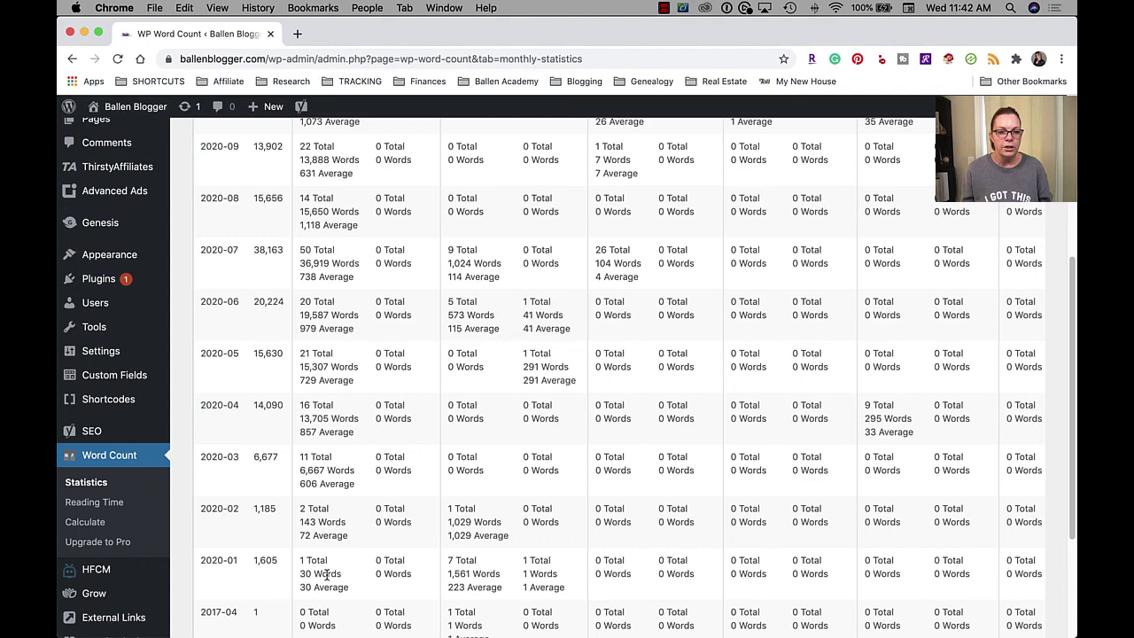
{"action": "scroll", "coordinate": [367, 575], "scroll_direction": "up", "scroll_amount": 10}
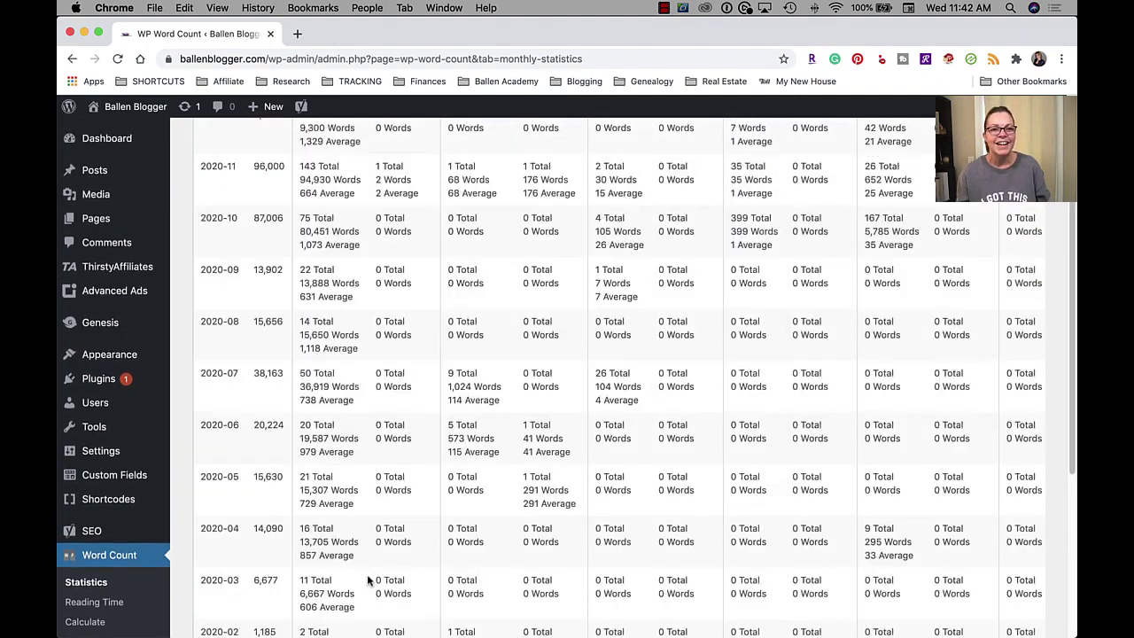
{"action": "scroll", "coordinate": [371, 578], "scroll_direction": "down", "scroll_amount": 10}
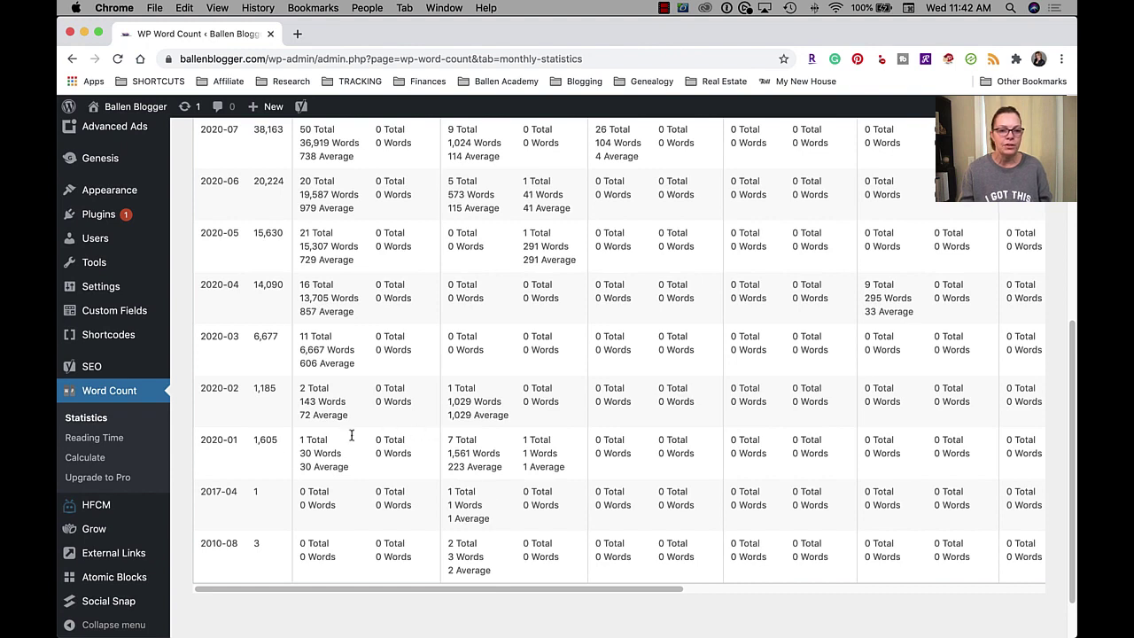
{"action": "scroll", "coordinate": [288, 469], "scroll_direction": "up", "scroll_amount": 1}
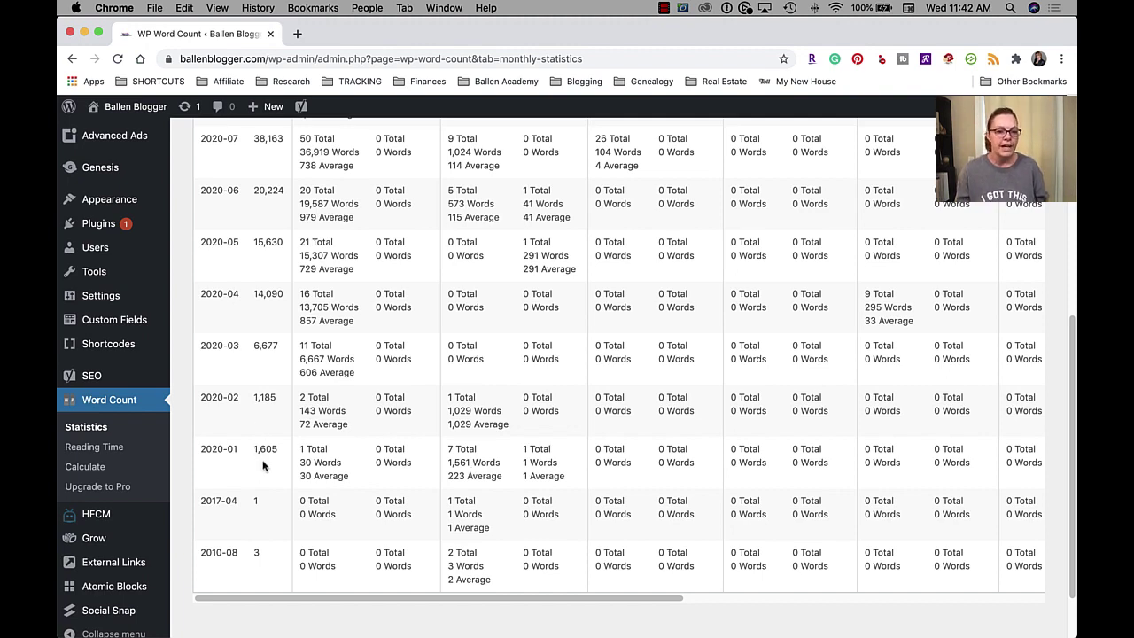
{"action": "scroll", "coordinate": [260, 479], "scroll_direction": "up", "scroll_amount": 1}
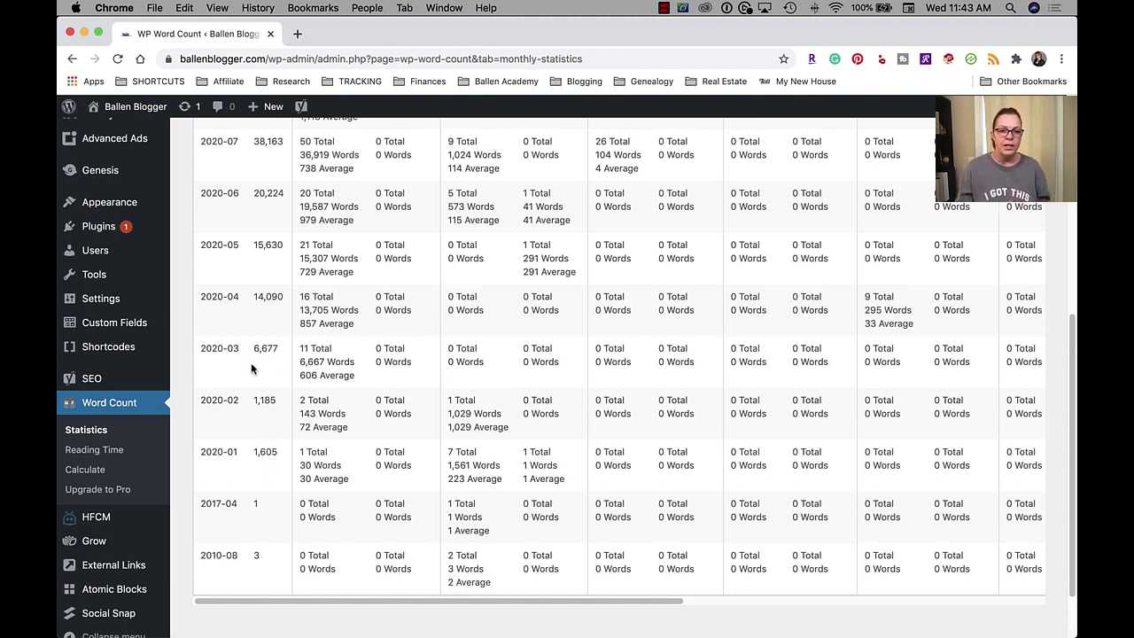
Step: Scroll the Monthly Statistics table back up to the latest rows near 2020-12
{"action": "scroll", "coordinate": [254, 369], "scroll_direction": "up", "scroll_amount": 1}
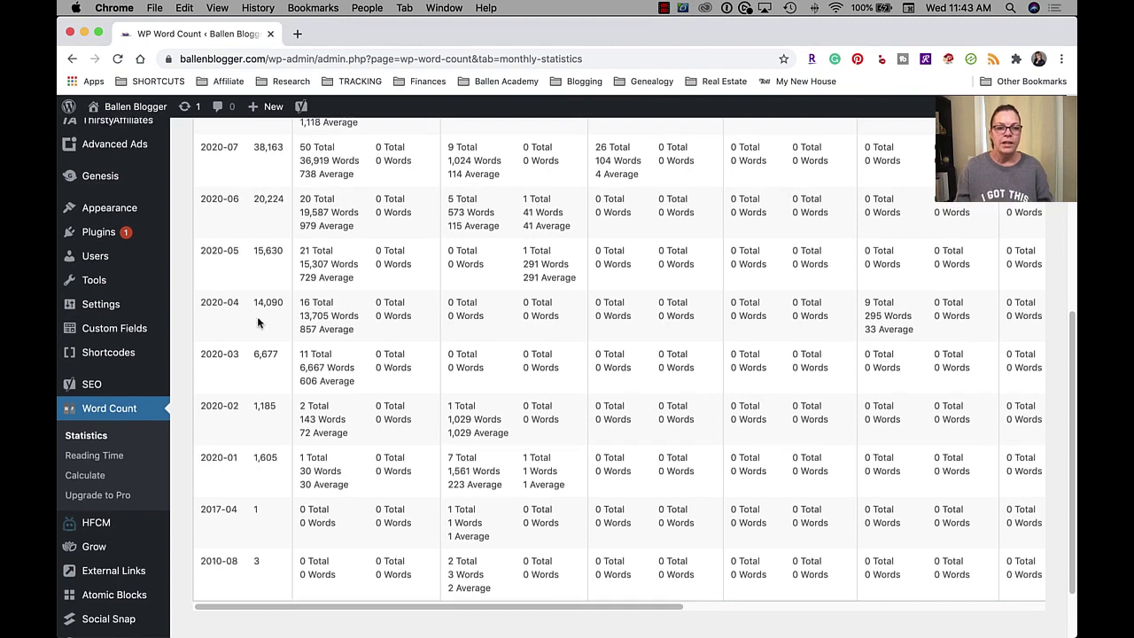
{"action": "scroll", "coordinate": [259, 349], "scroll_direction": "up", "scroll_amount": 2}
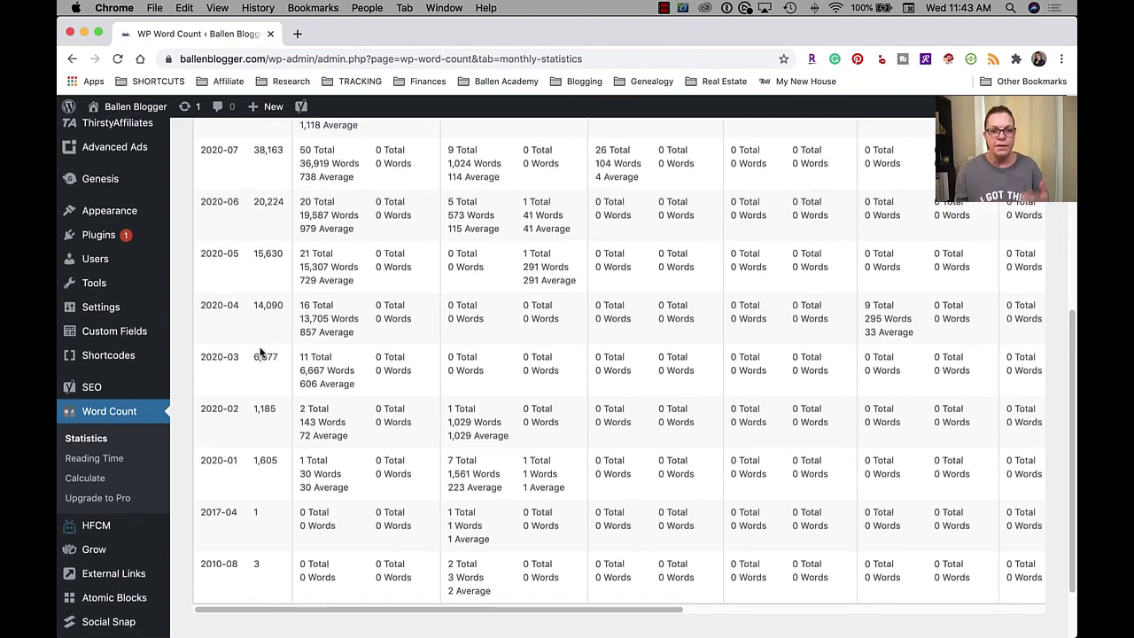
{"action": "scroll", "coordinate": [260, 350], "scroll_direction": "up", "scroll_amount": 4}
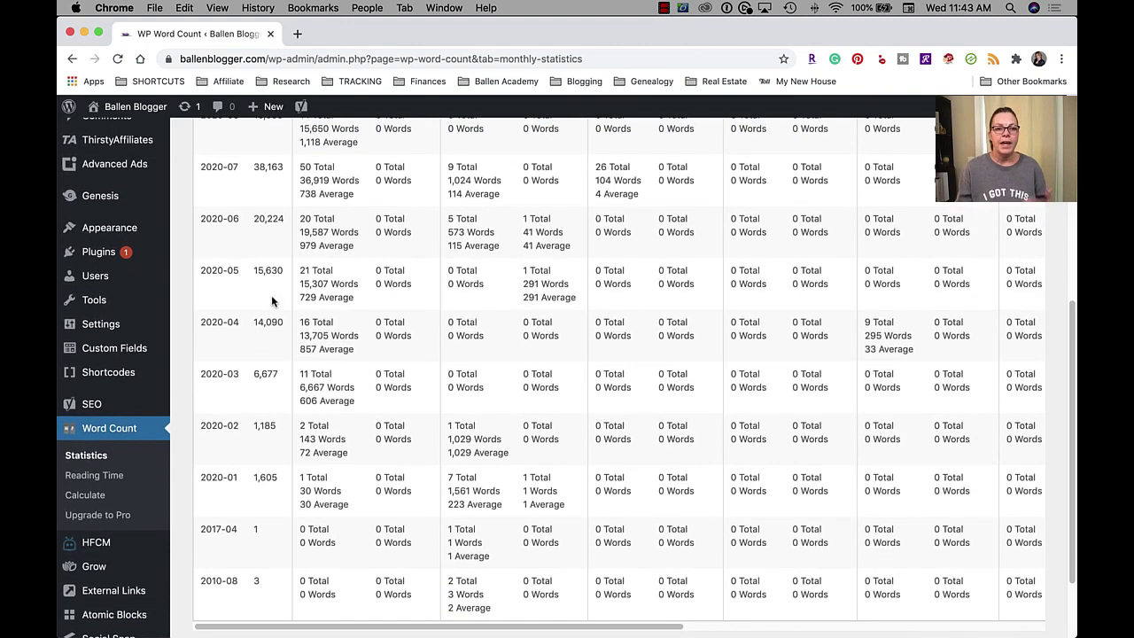
{"action": "scroll", "coordinate": [273, 303], "scroll_direction": "up", "scroll_amount": 4}
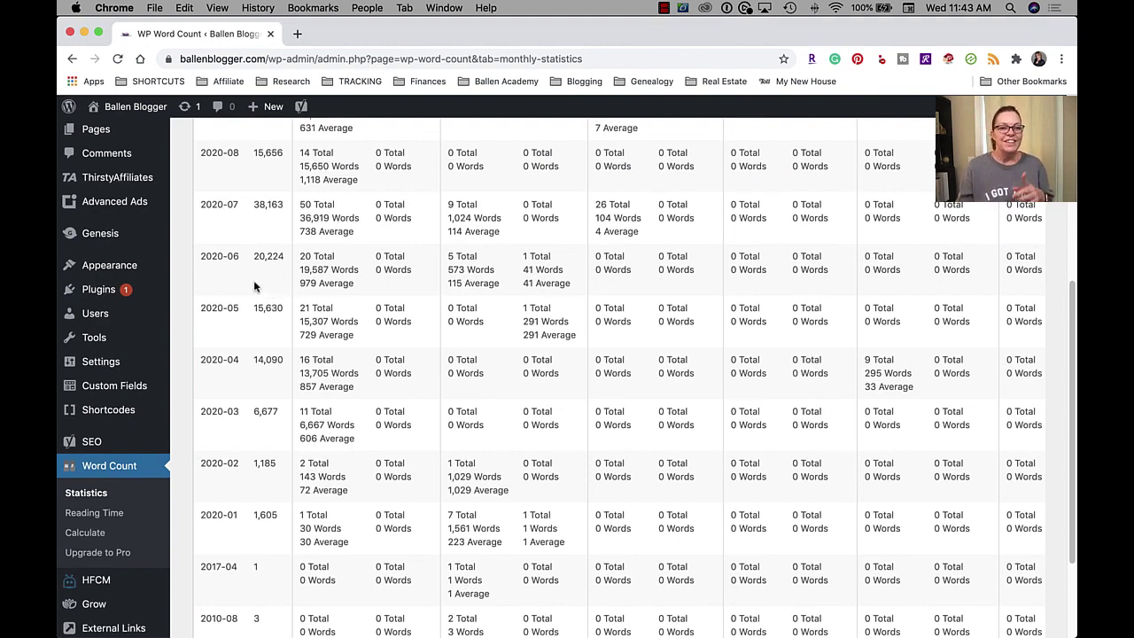
{"action": "scroll", "coordinate": [253, 285], "scroll_direction": "up", "scroll_amount": 5}
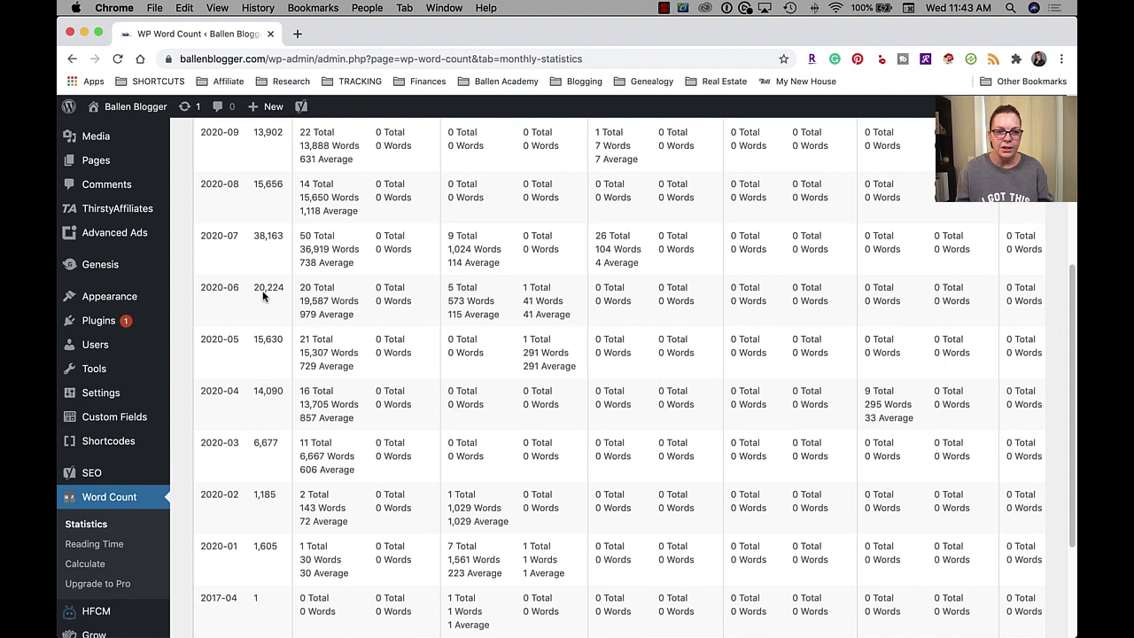
{"action": "scroll", "coordinate": [260, 283], "scroll_direction": "up", "scroll_amount": 3}
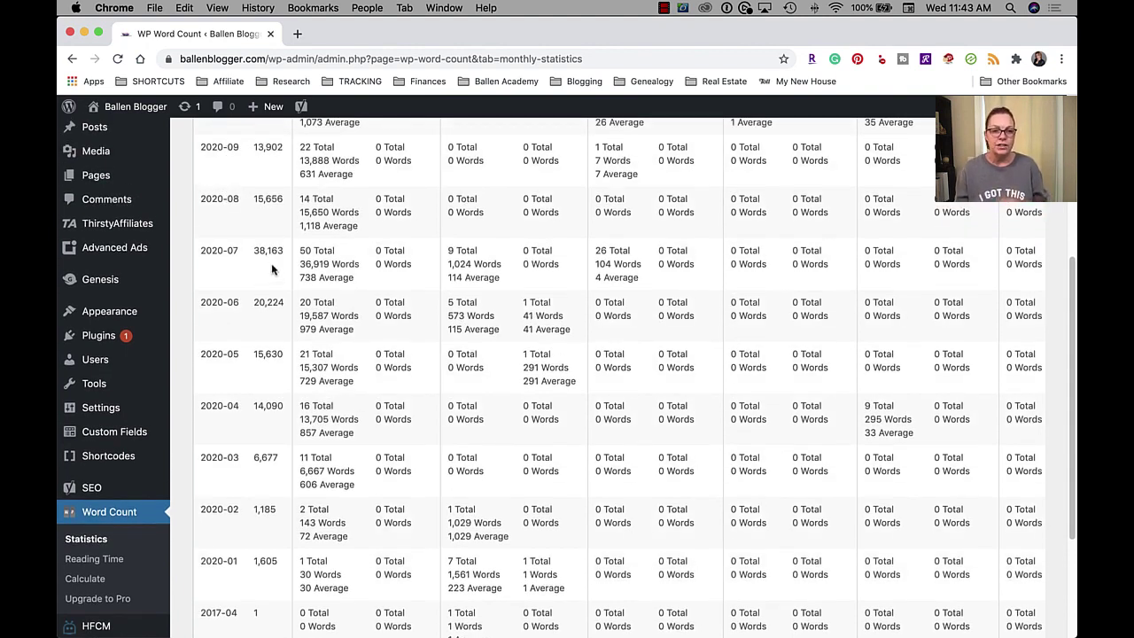
{"action": "scroll", "coordinate": [248, 289], "scroll_direction": "up", "scroll_amount": 5}
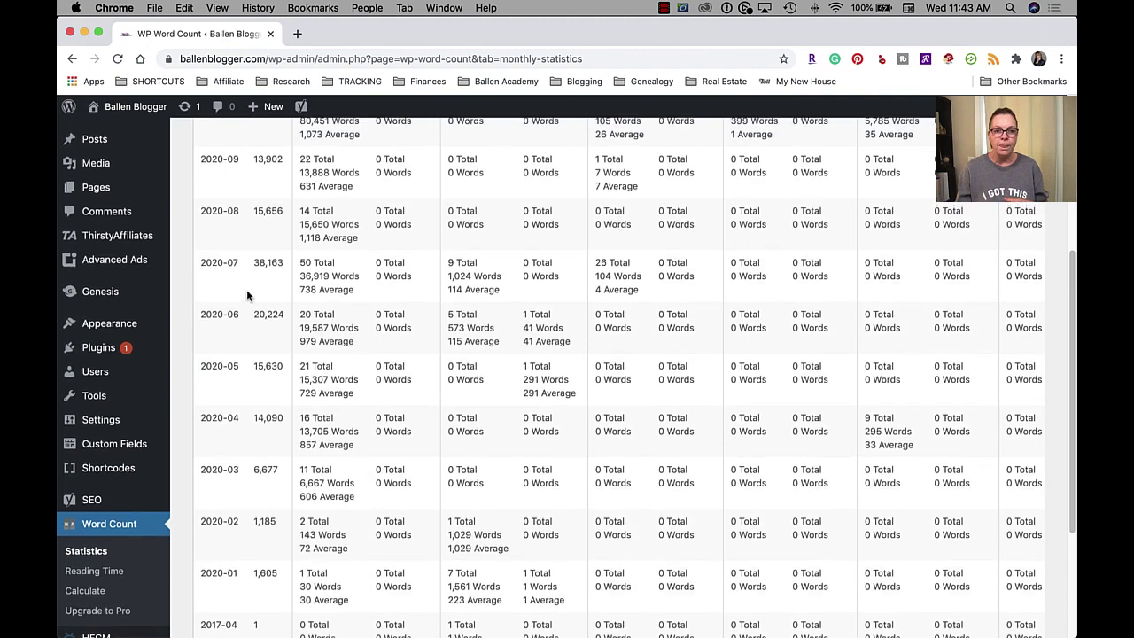
{"action": "scroll", "coordinate": [257, 281], "scroll_direction": "up", "scroll_amount": 4}
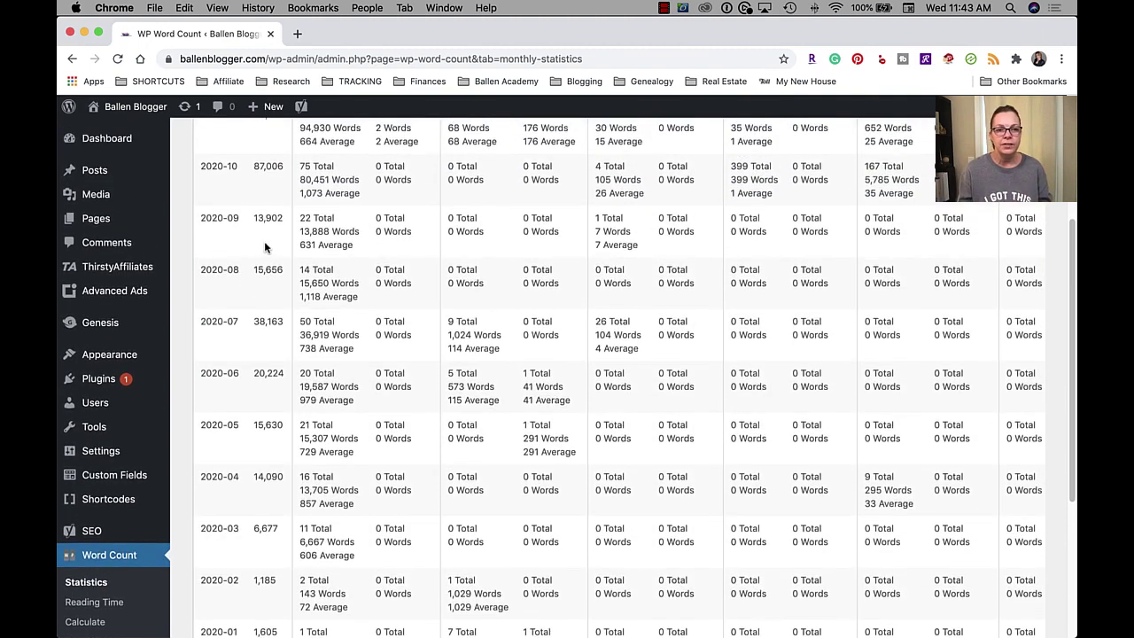
{"action": "scroll", "coordinate": [264, 248], "scroll_direction": "up", "scroll_amount": 6}
{"action": "scroll", "coordinate": [264, 249], "scroll_direction": "up", "scroll_amount": 6}
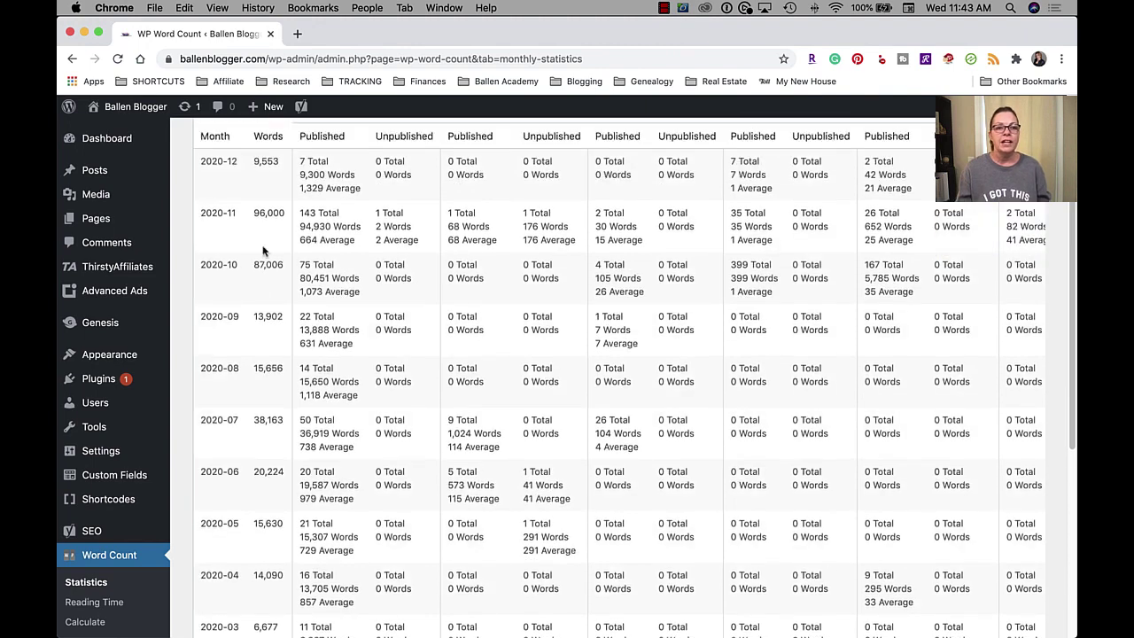
Step: Highlight the 87,006-word total for 2020-10, then clear the selection
{"action": "left_click_drag", "start_coordinate": [283, 268], "coordinate": [253, 266]}
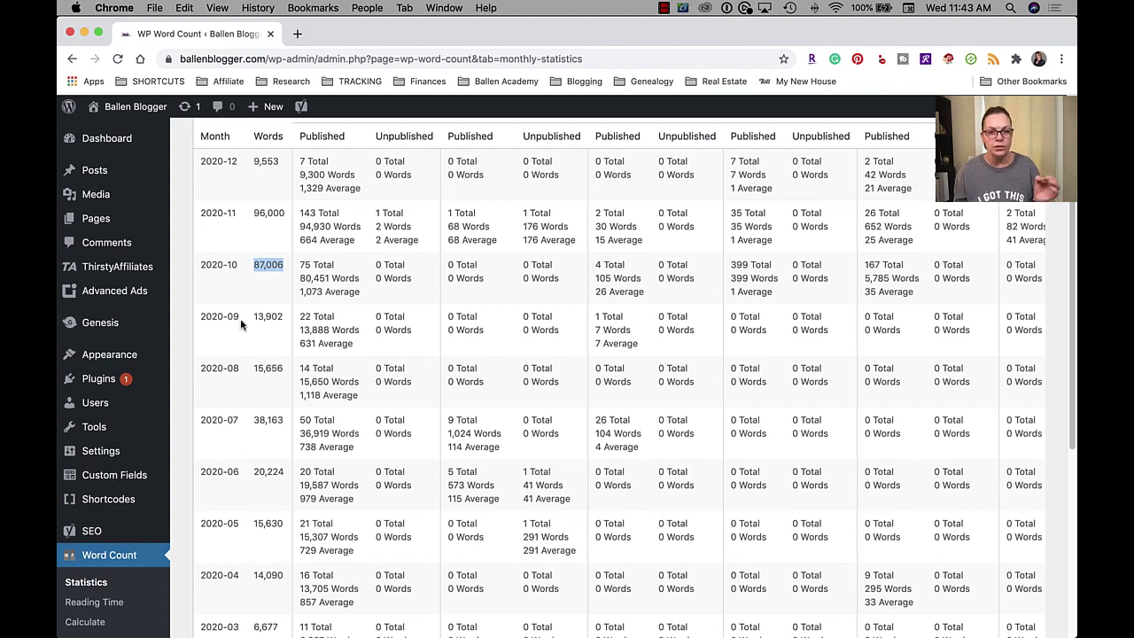
{"action": "scroll", "coordinate": [241, 320], "scroll_direction": "up", "scroll_amount": 1}
{"action": "left_click", "coordinate": [271, 229]}
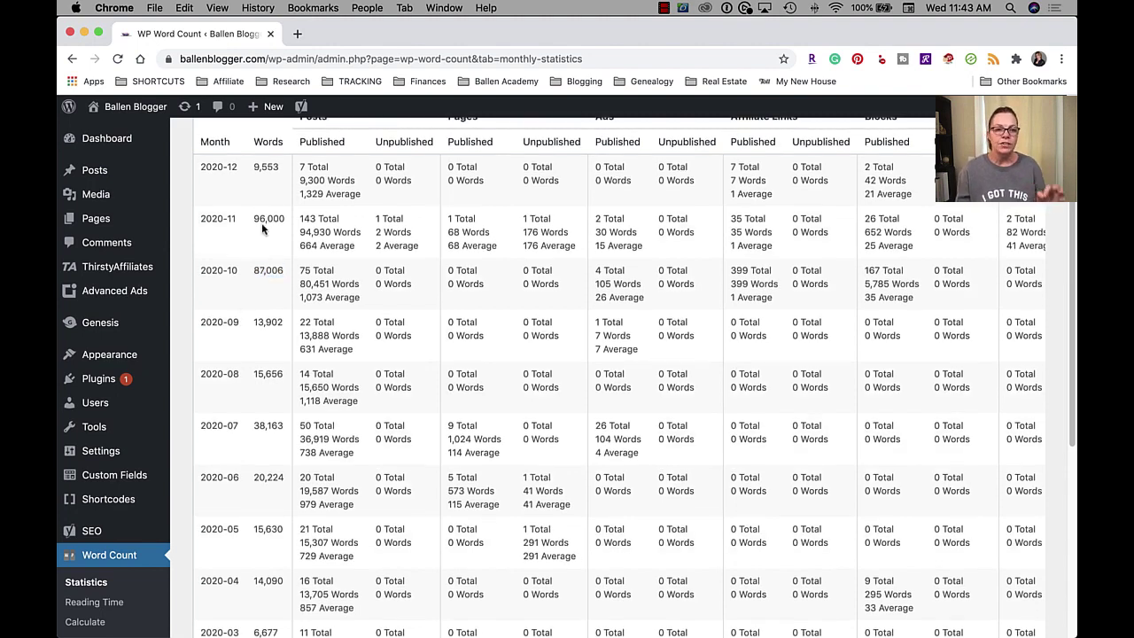
{"action": "scroll", "coordinate": [261, 239], "scroll_direction": "down", "scroll_amount": 2}
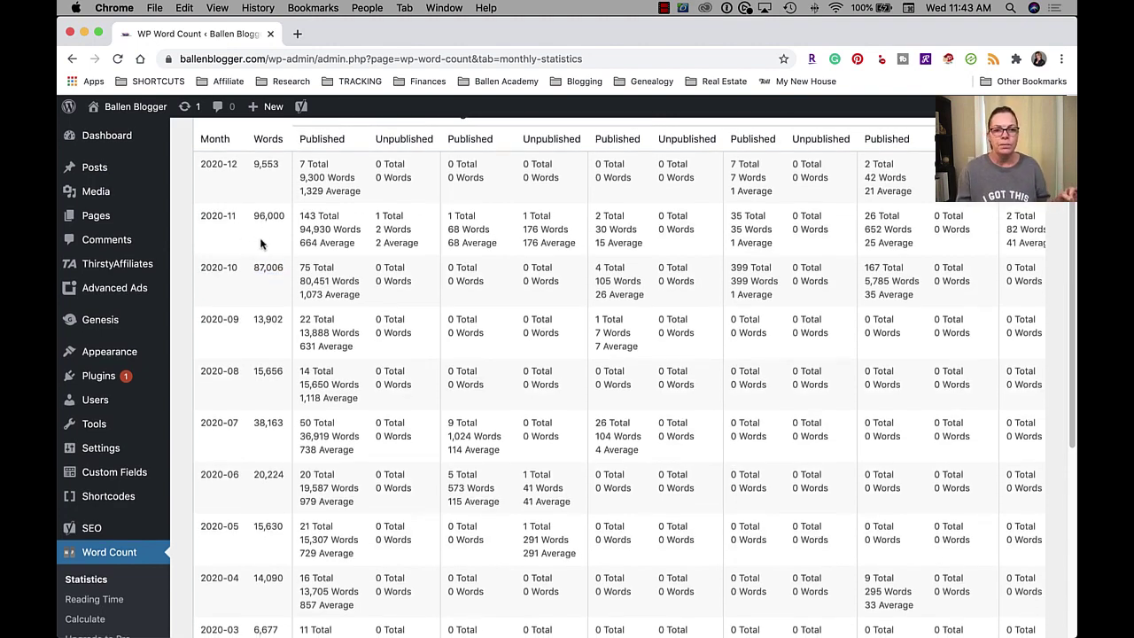
{"action": "scroll", "coordinate": [261, 245], "scroll_direction": "down", "scroll_amount": 1}
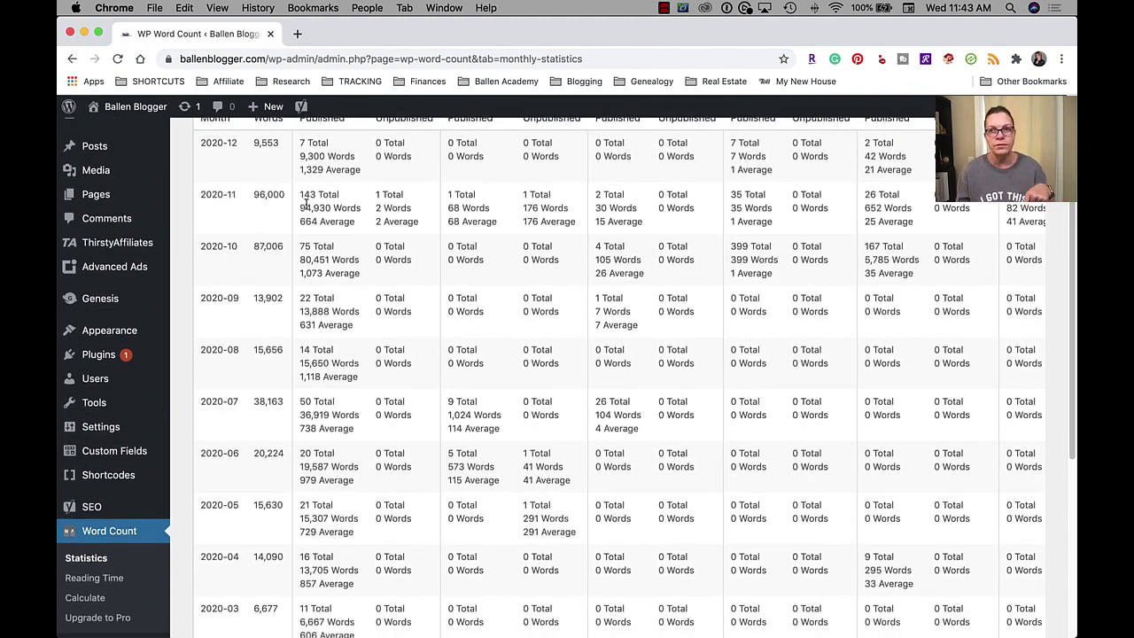
{"action": "scroll", "coordinate": [292, 270], "scroll_direction": "down", "scroll_amount": 2}
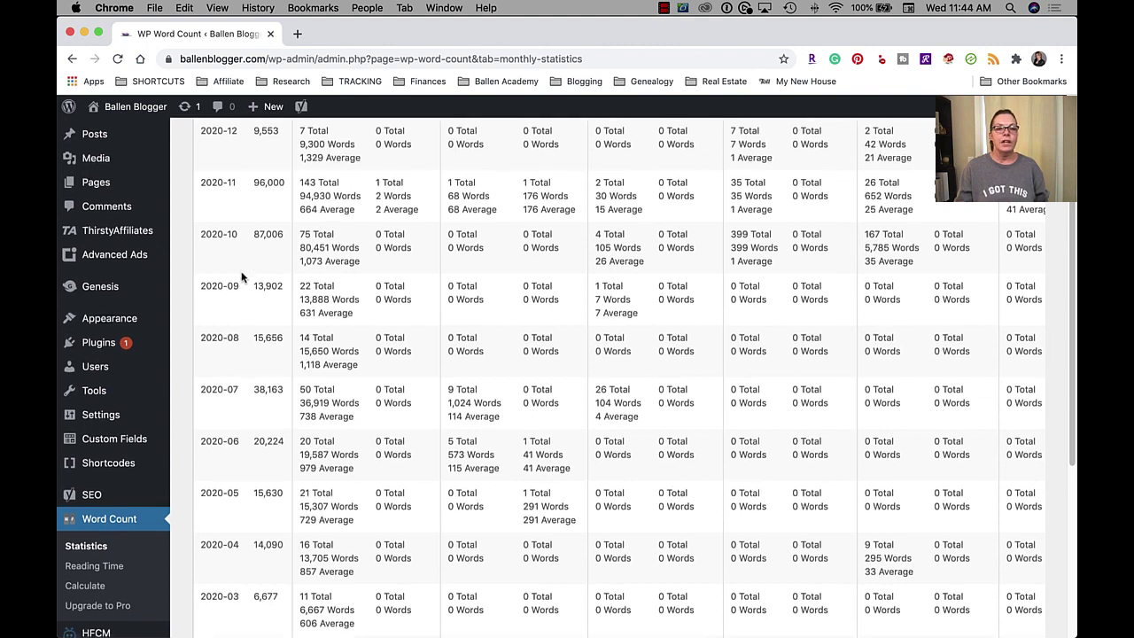
Step: Scroll the Monthly Statistics table to the 2020-09 (13,902) and 2020-08 (15,656) rows
{"action": "scroll", "coordinate": [241, 277], "scroll_direction": "down", "scroll_amount": 1}
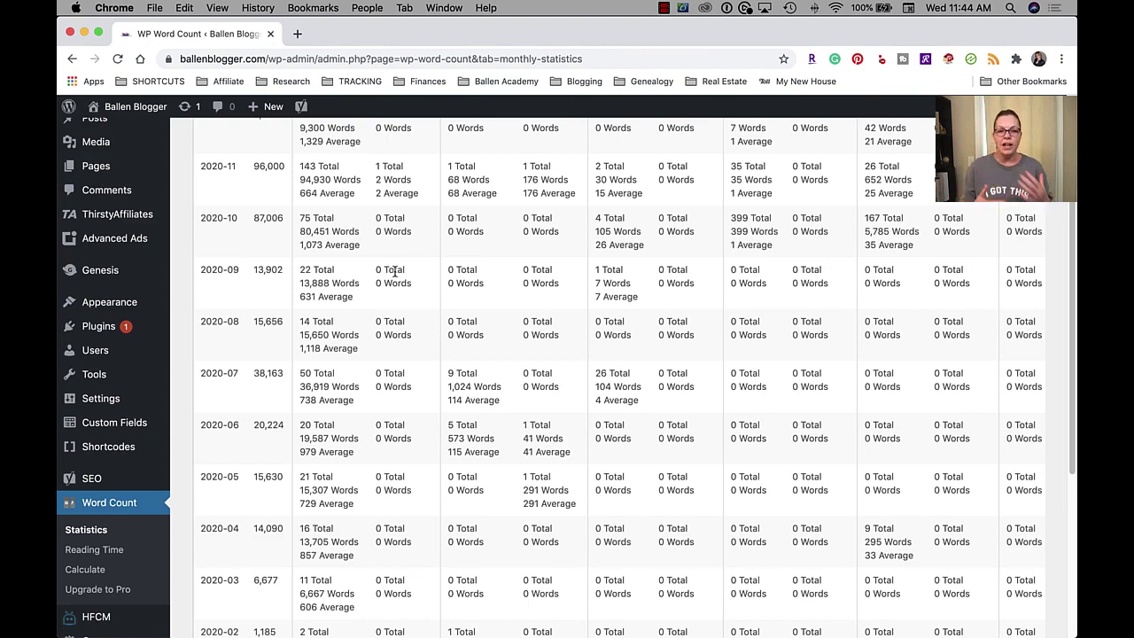
{"action": "scroll", "coordinate": [398, 375], "scroll_direction": "up", "scroll_amount": 4}
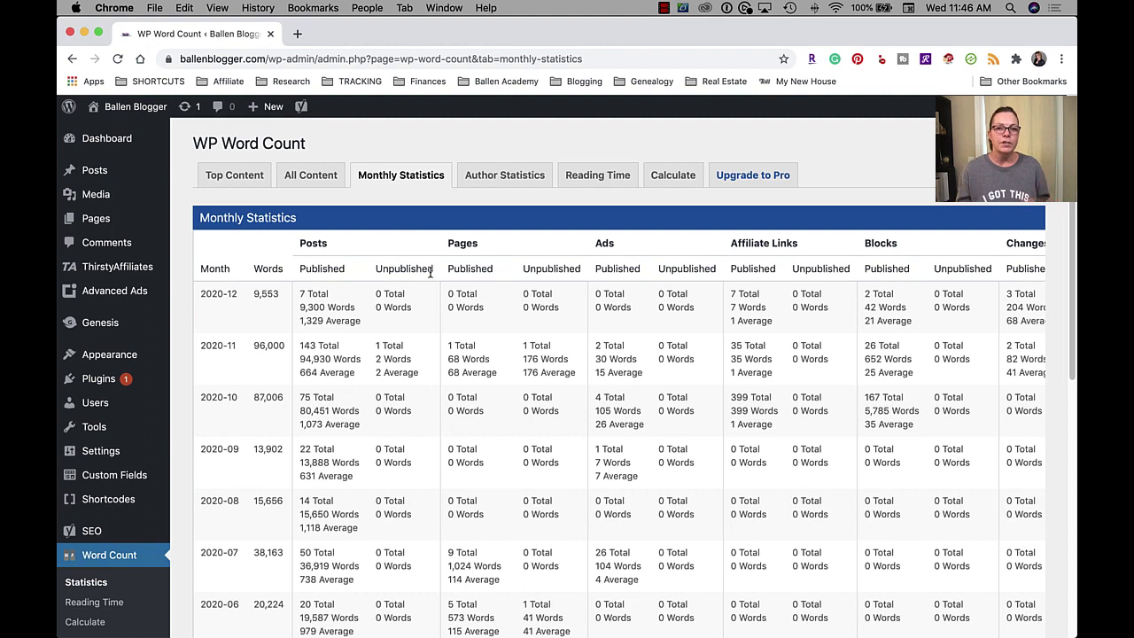
Step: Open the menu-bar screen recorder's options to stop the recording
{"action": "left_click", "coordinate": [664, 8]}
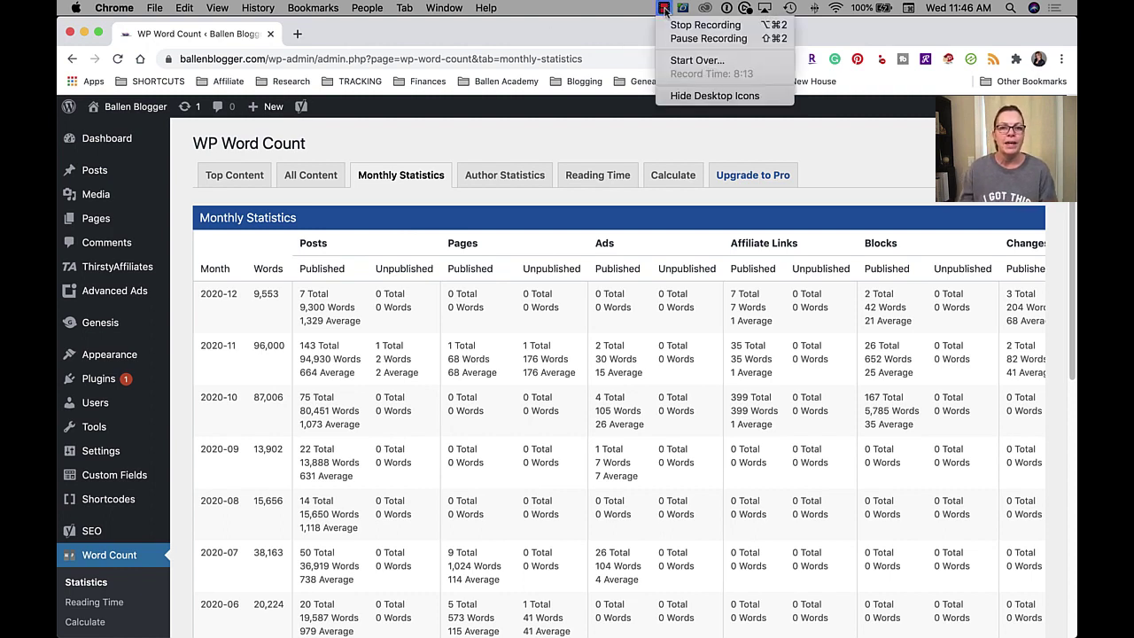